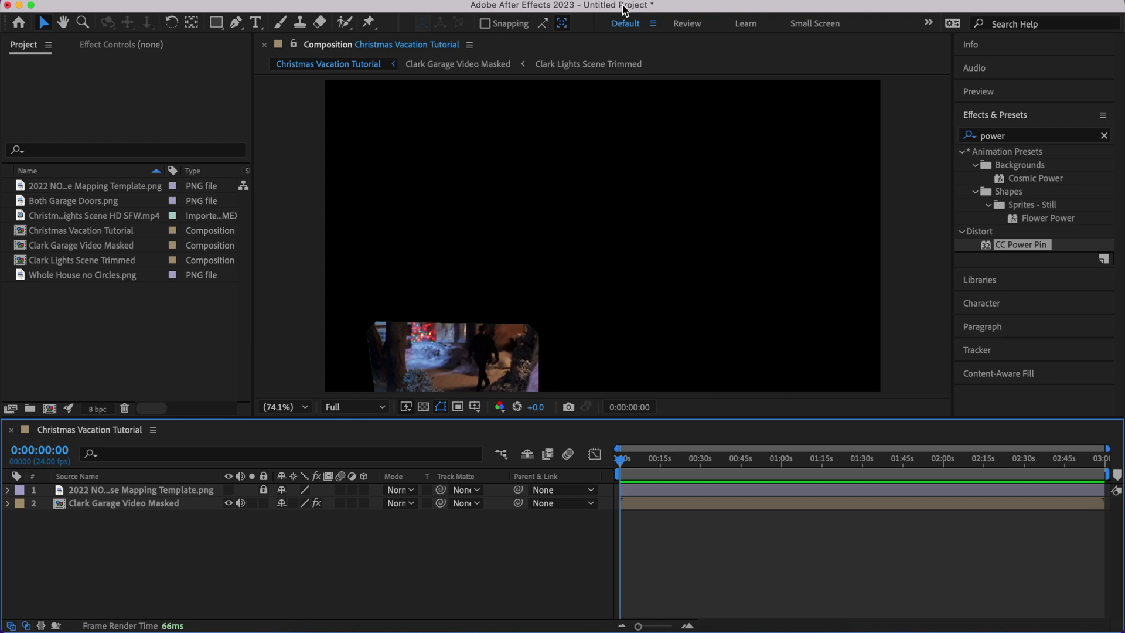
Save the untitled project to the Desktop's Christmas Vacation Tutorial Pack folder.
left_click(125, 2)
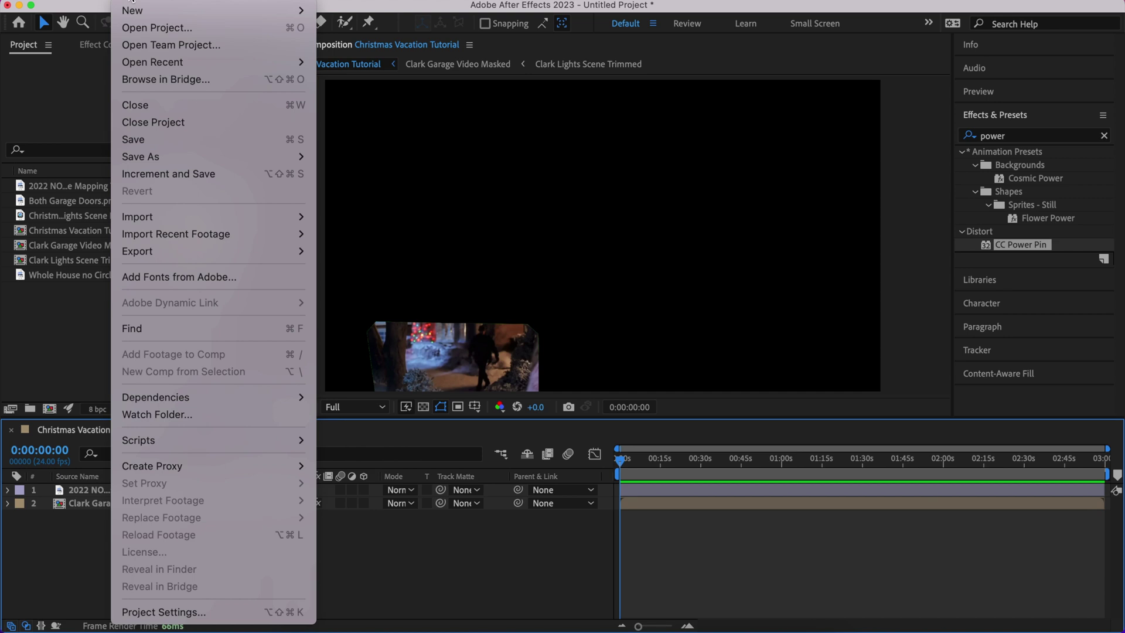
left_click(147, 146)
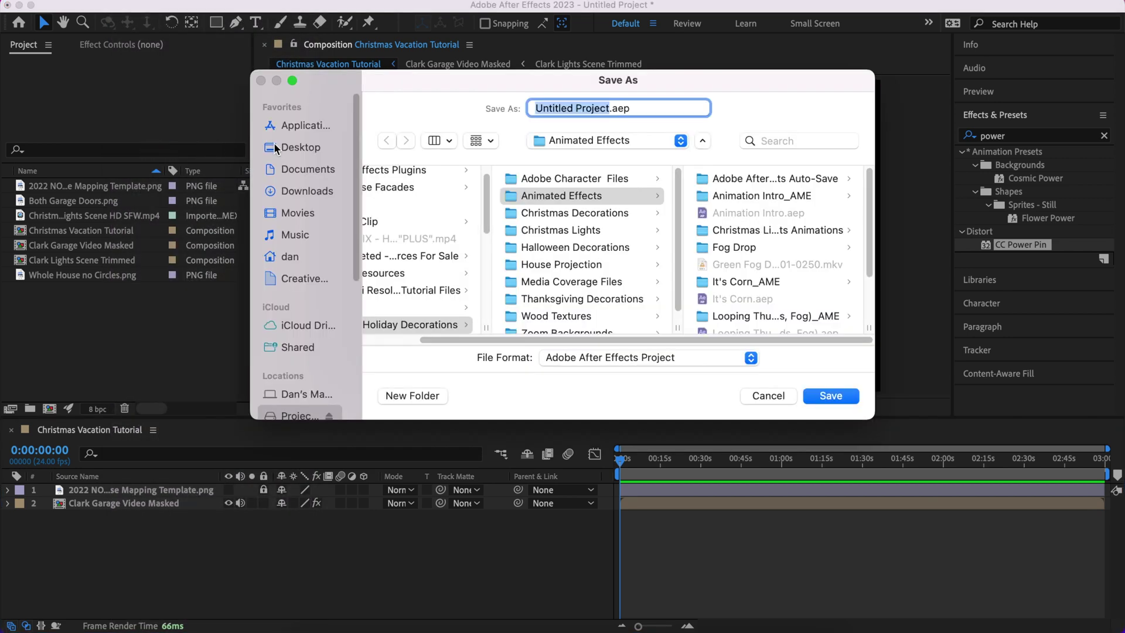
left_click(276, 146)
left_click(490, 318)
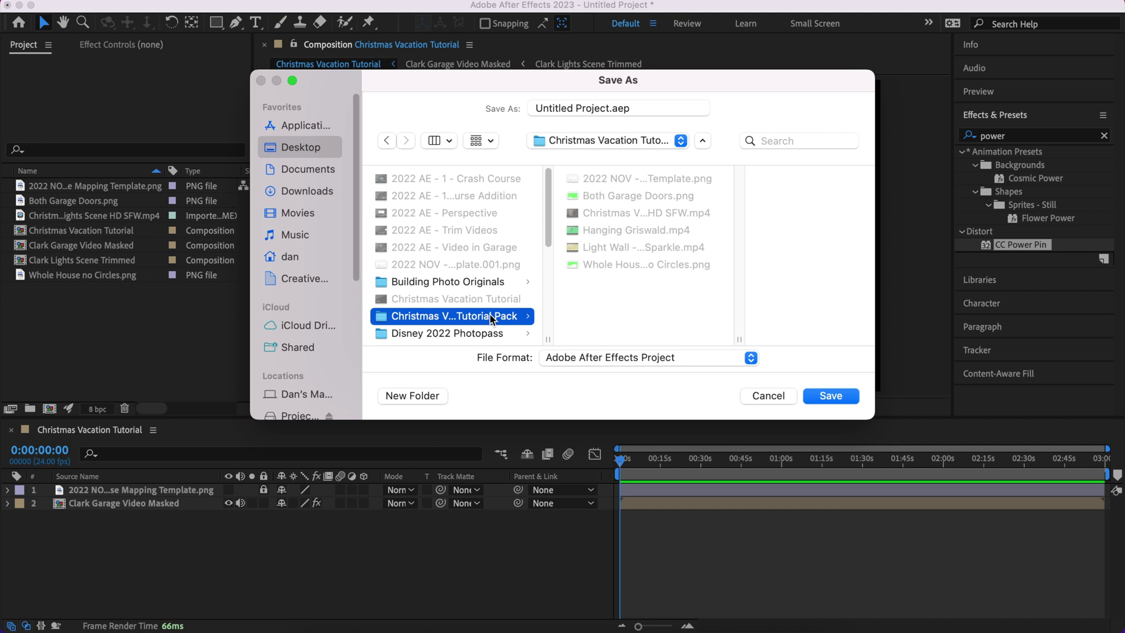
Name the project file Christmas Vacation Tutorial.aep and confirm the save.
left_click(600, 113)
left_click_drag(610, 110, 542, 112)
type("Ch")
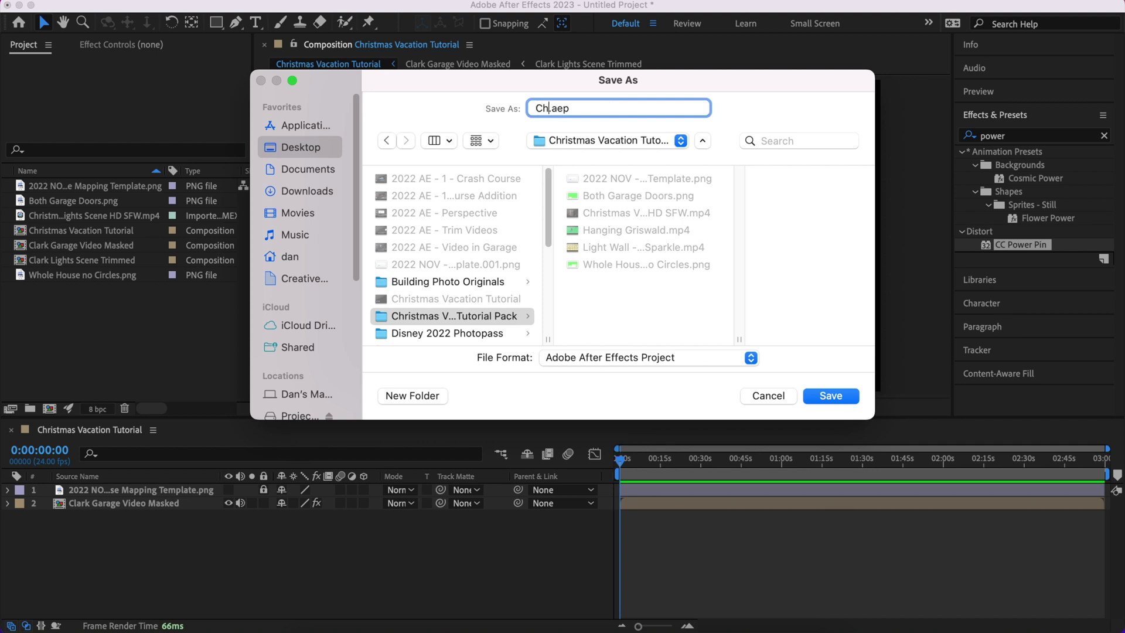
key("BackSpace")
key("BackSpace")
type("20")
type("22")
type(" Christmas")
type(" Vacation T")
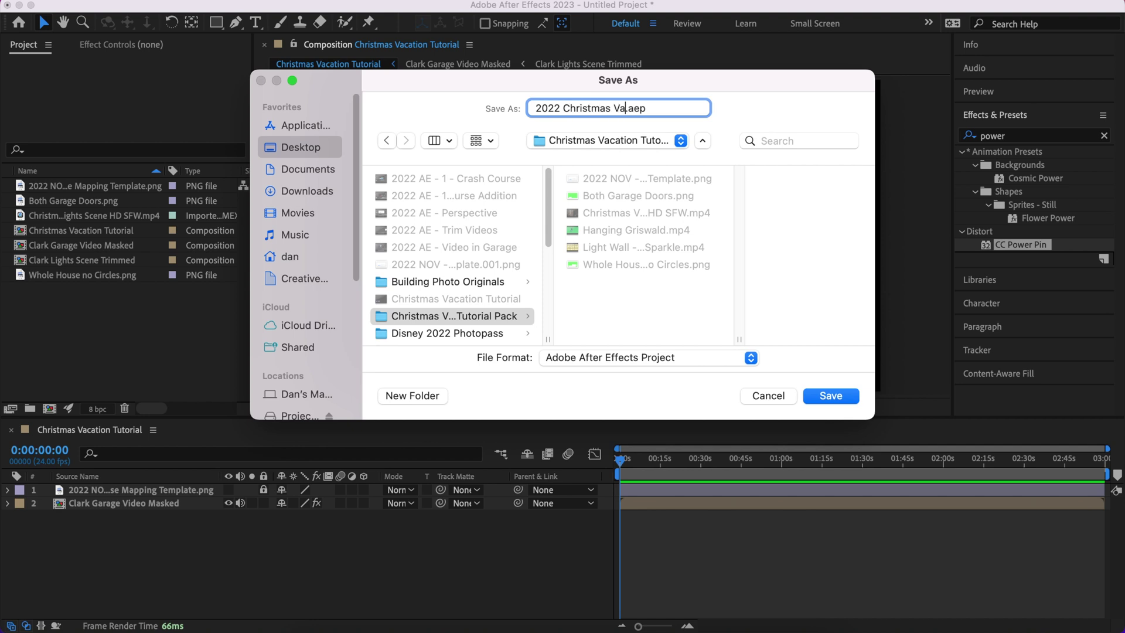
type("utorial")
left_click(554, 109)
key("Right")
type("-")
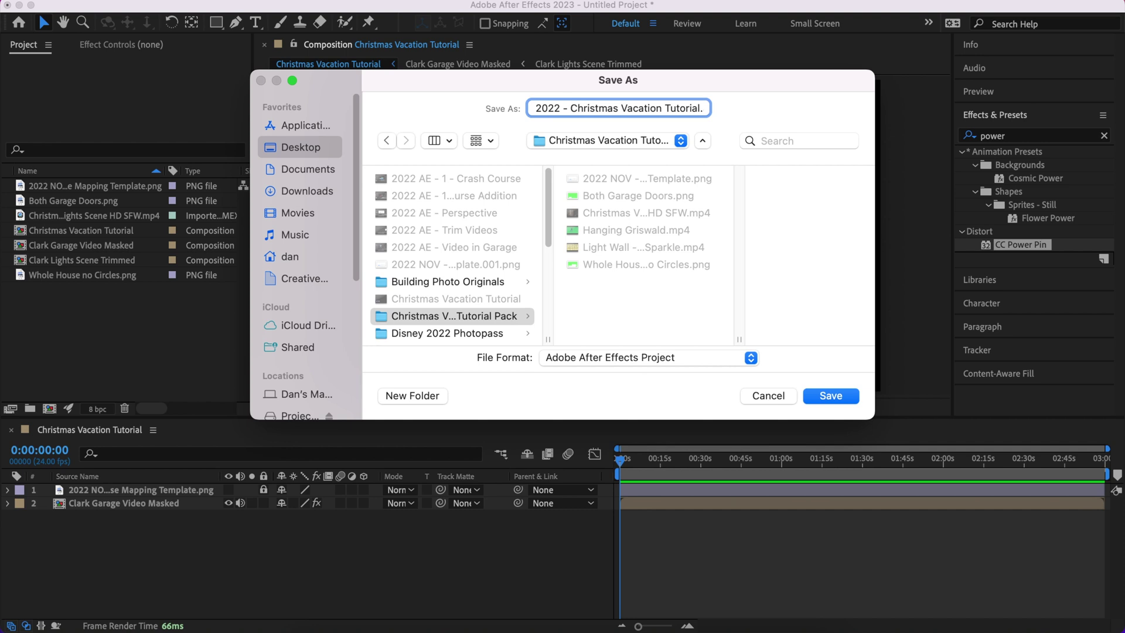
key("BackSpace")
key("BackSpace")
key("BackSpace")
key("BackSpace")
key("BackSpace")
key("BackSpace")
key("BackSpace")
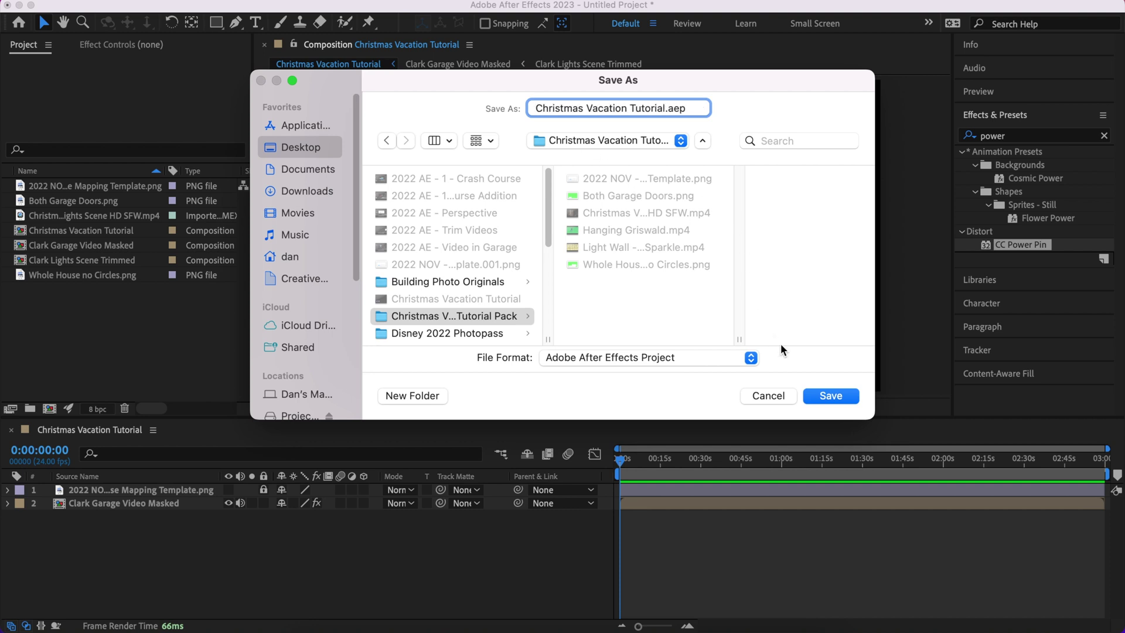
left_click(830, 396)
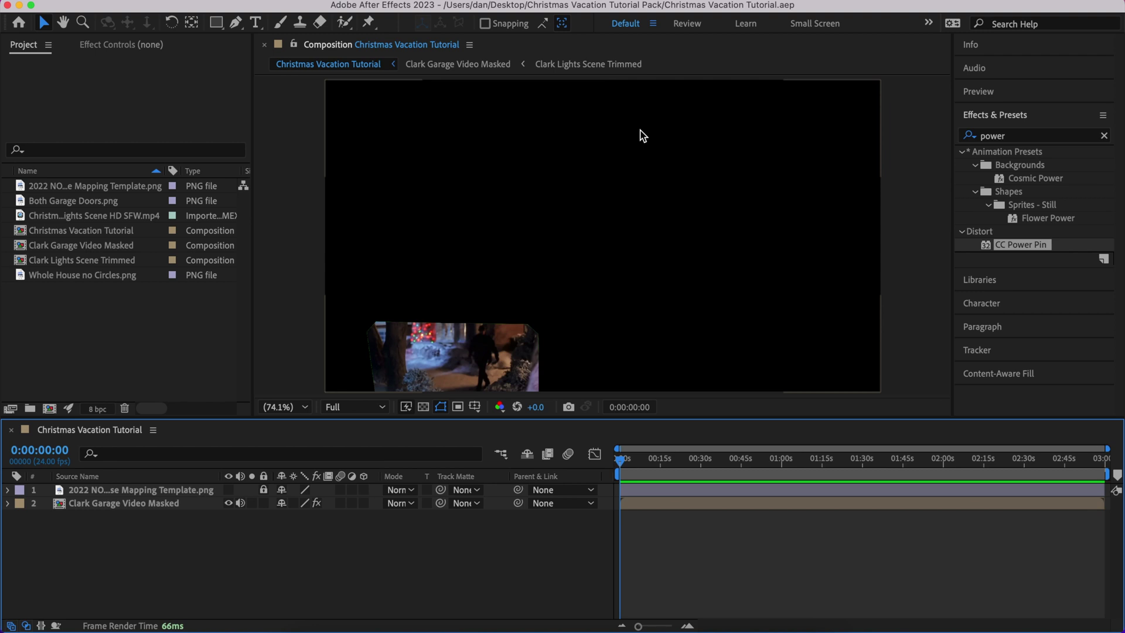
Change the composition viewer's preview resolution from Full to Quarter.
left_click(352, 411)
left_click(354, 495)
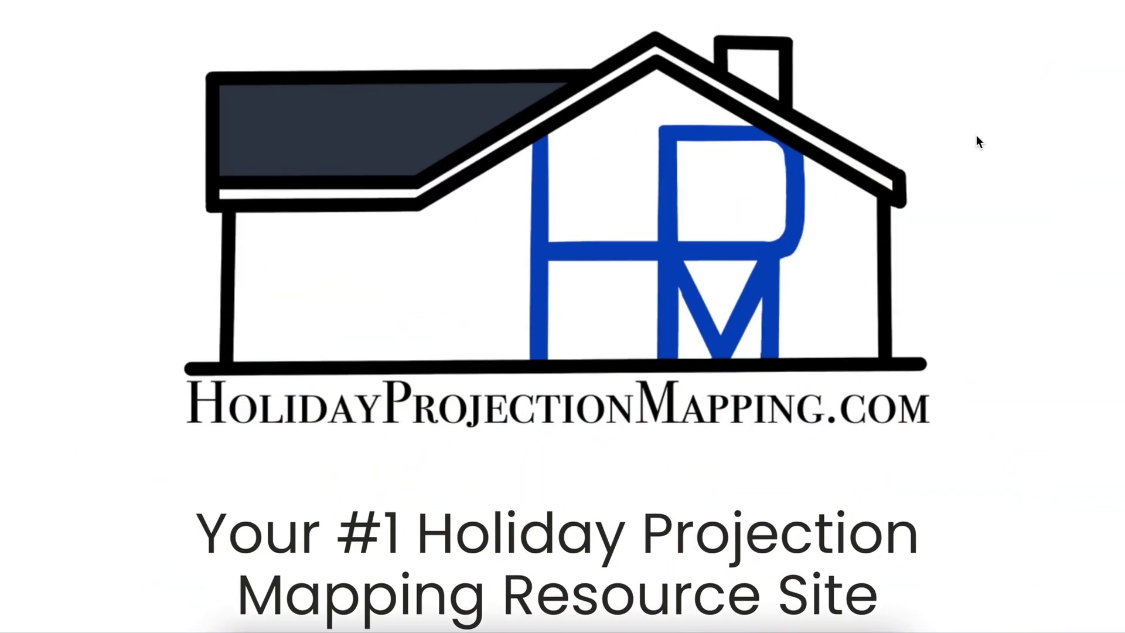
Open the Inspiration page from the RESOURCES menu to view example projection videos.
scroll(976, 141, "up", 3)
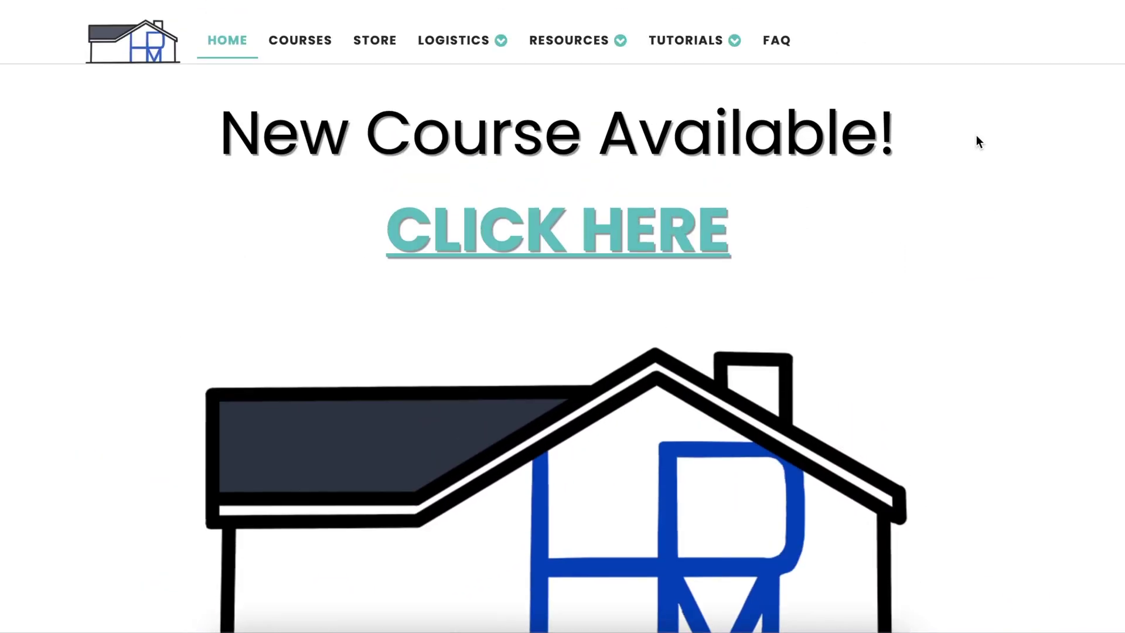
mouse_move(446, 47)
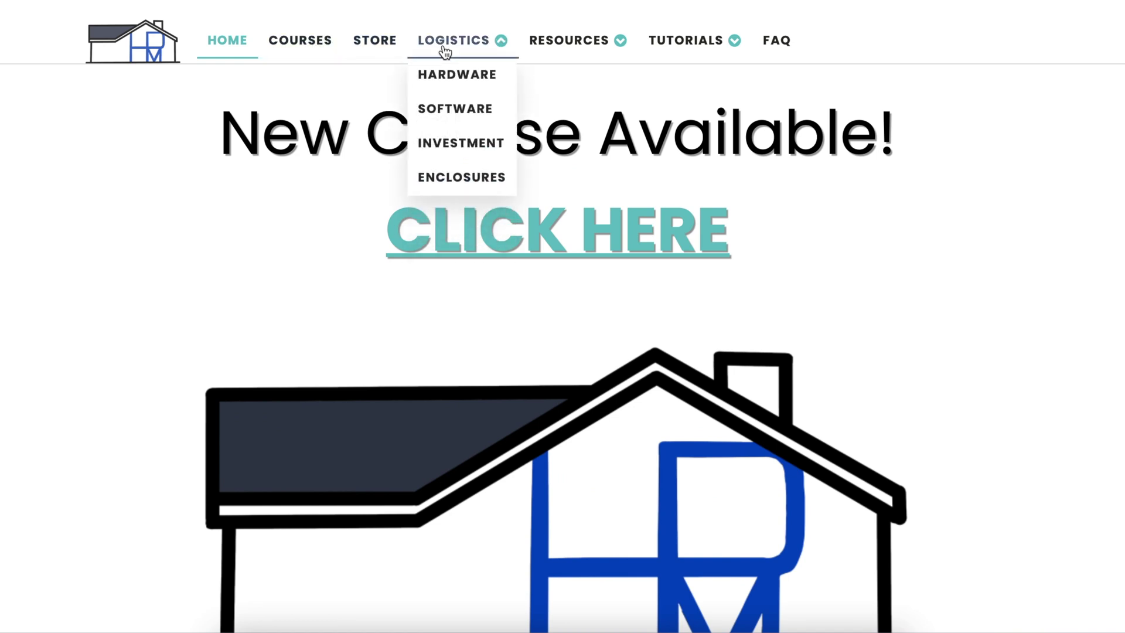
mouse_move(663, 56)
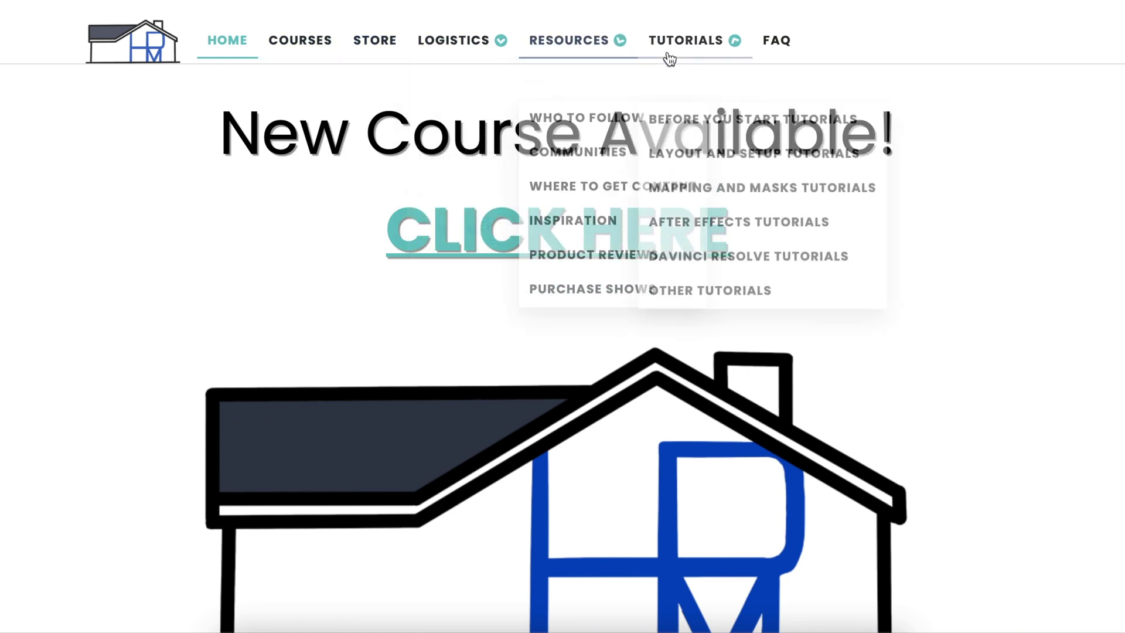
mouse_move(567, 52)
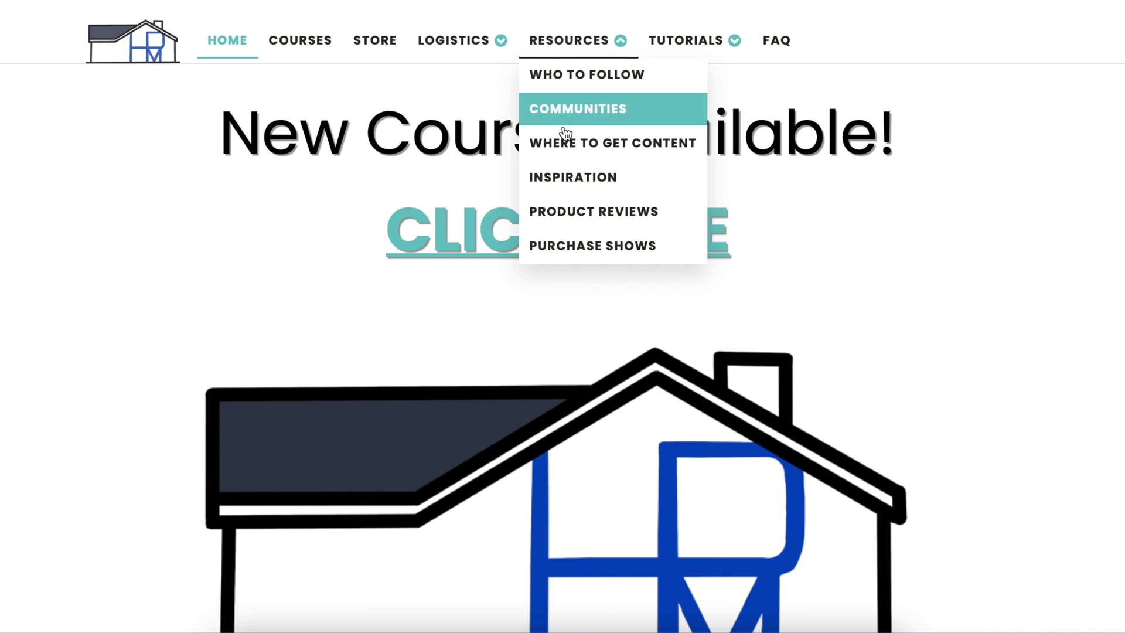
left_click(567, 176)
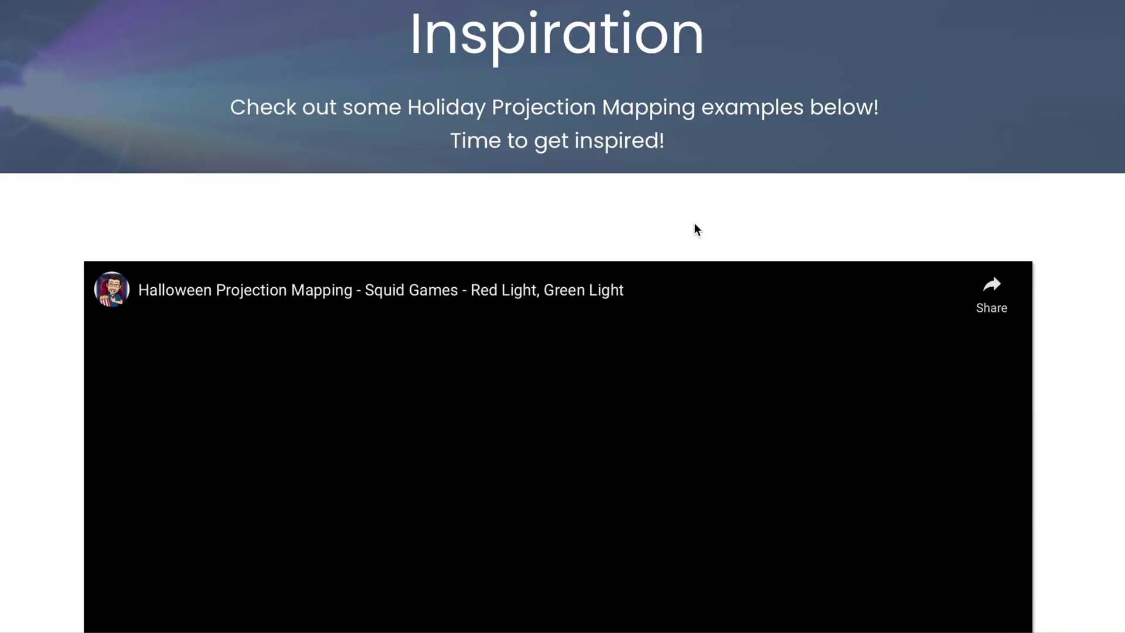
scroll(696, 228, "down", 7)
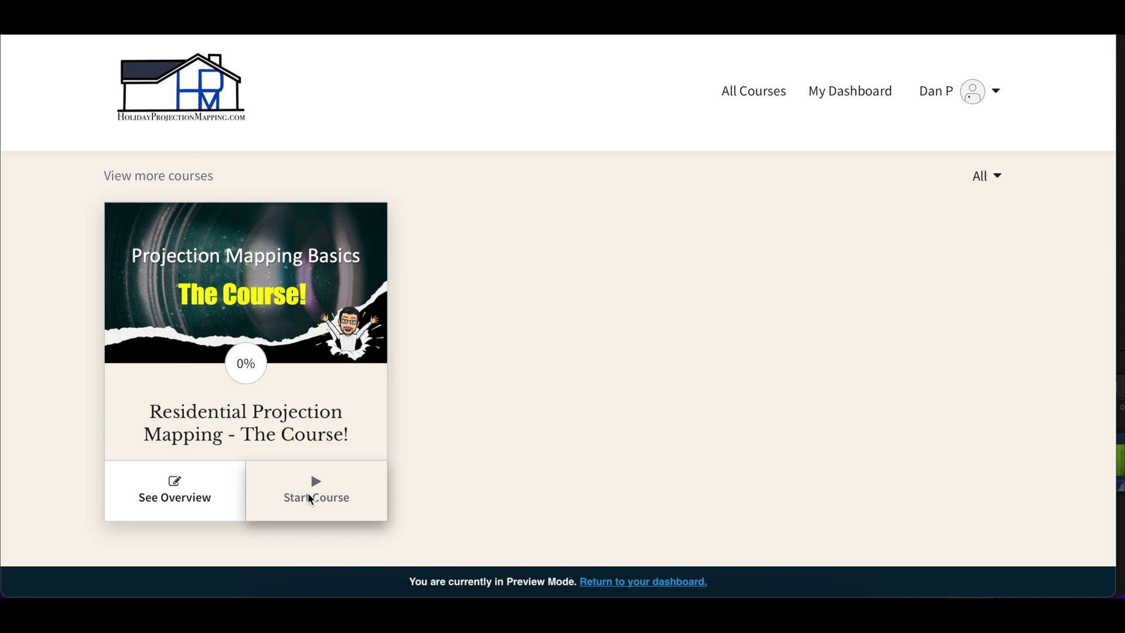
Start the Residential Projection Mapping course and scroll down the lesson sidebar.
left_click(307, 493)
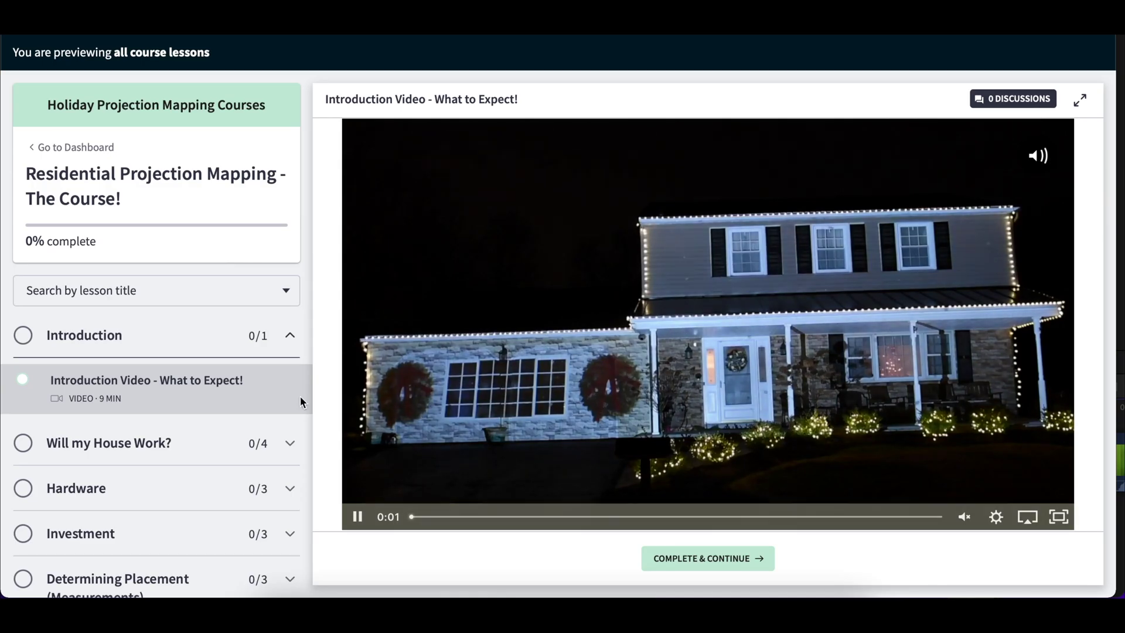
scroll(289, 397, "down", 2)
scroll(288, 397, "down", 3)
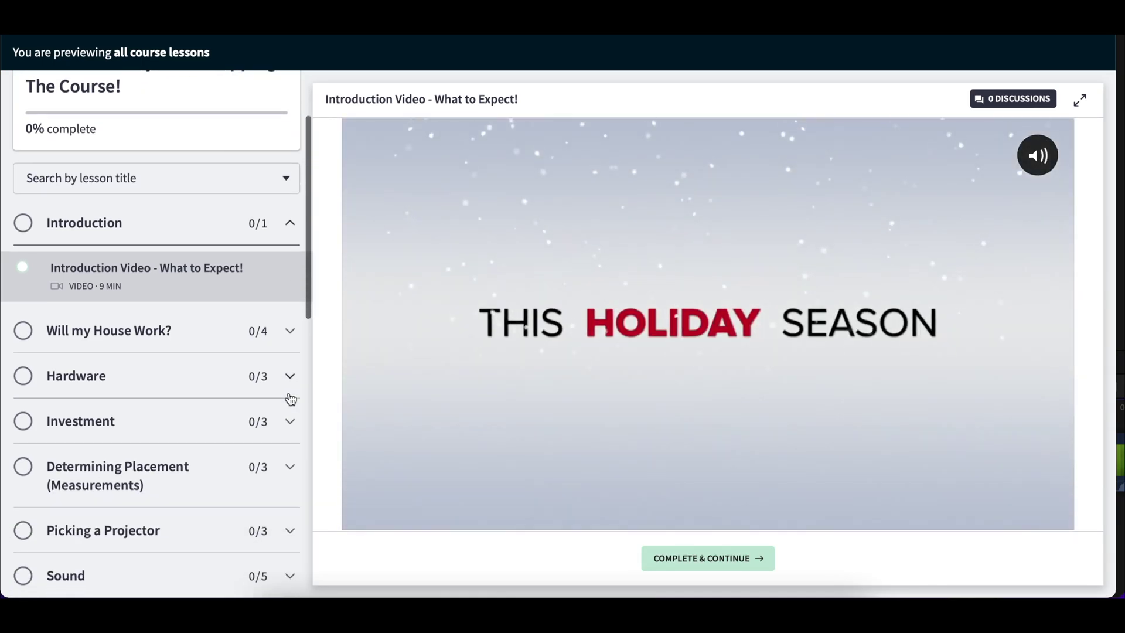
scroll(290, 399, "down", 4)
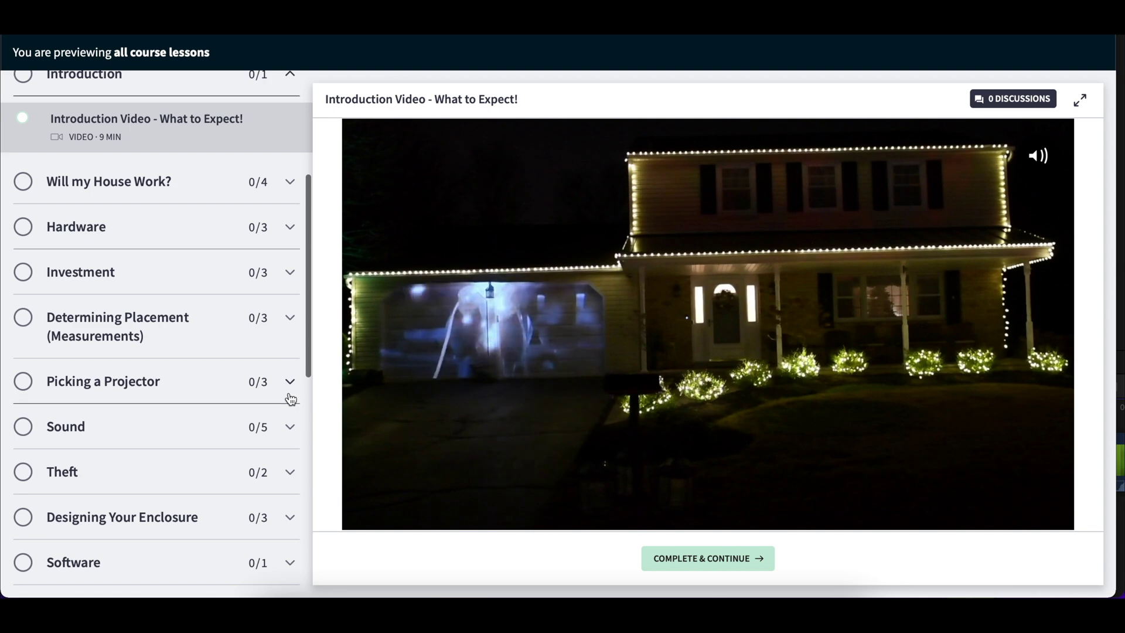
scroll(289, 401, "down", 1)
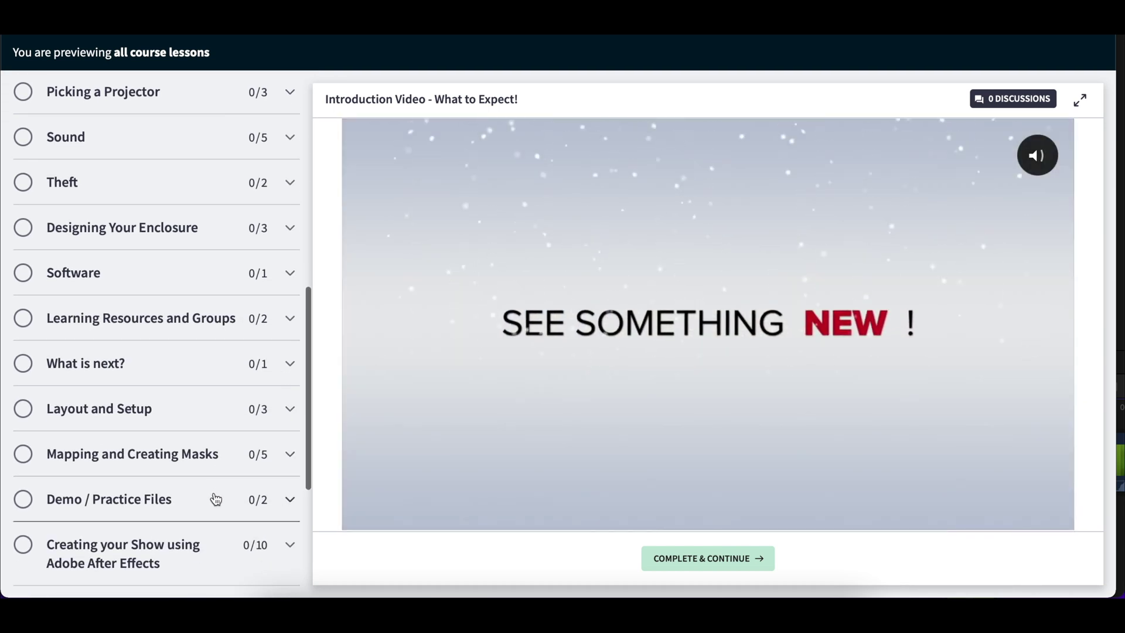
Open the Mask PNG Files lesson, then the Mapping your House (Keynote) lesson.
left_click(216, 501)
scroll(214, 508, "down", 2)
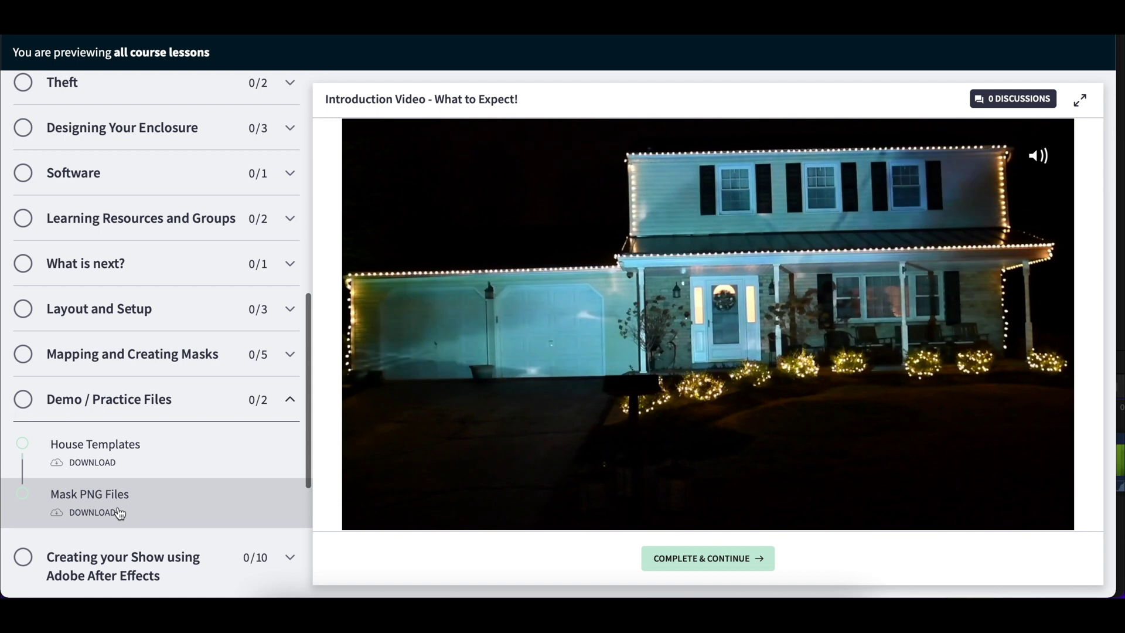
left_click(120, 513)
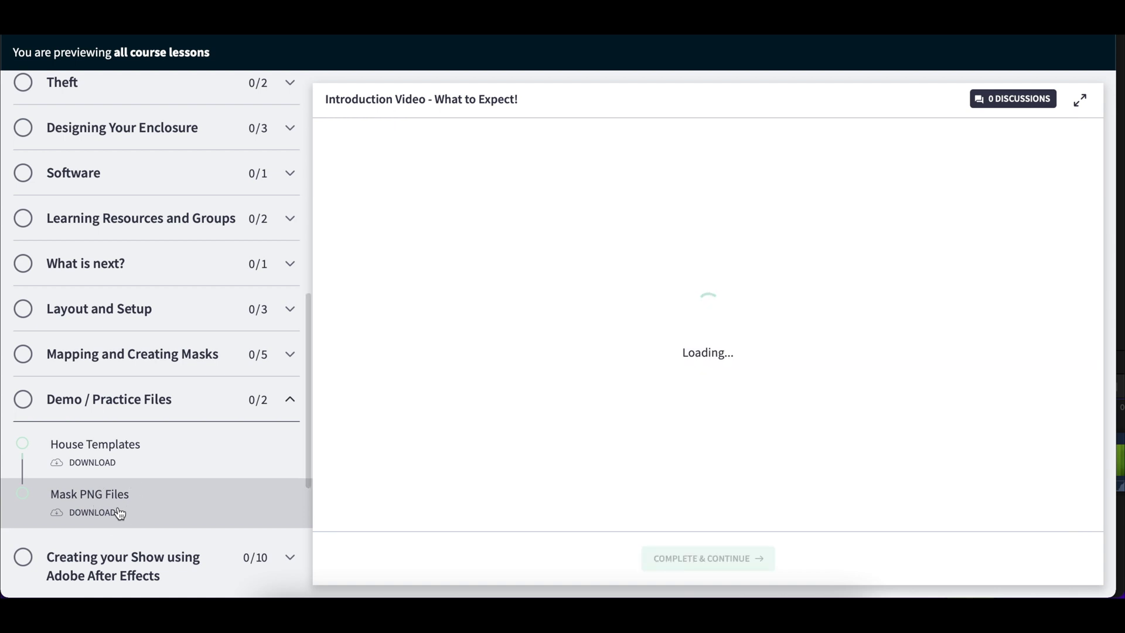
left_click(193, 344)
left_click(206, 410)
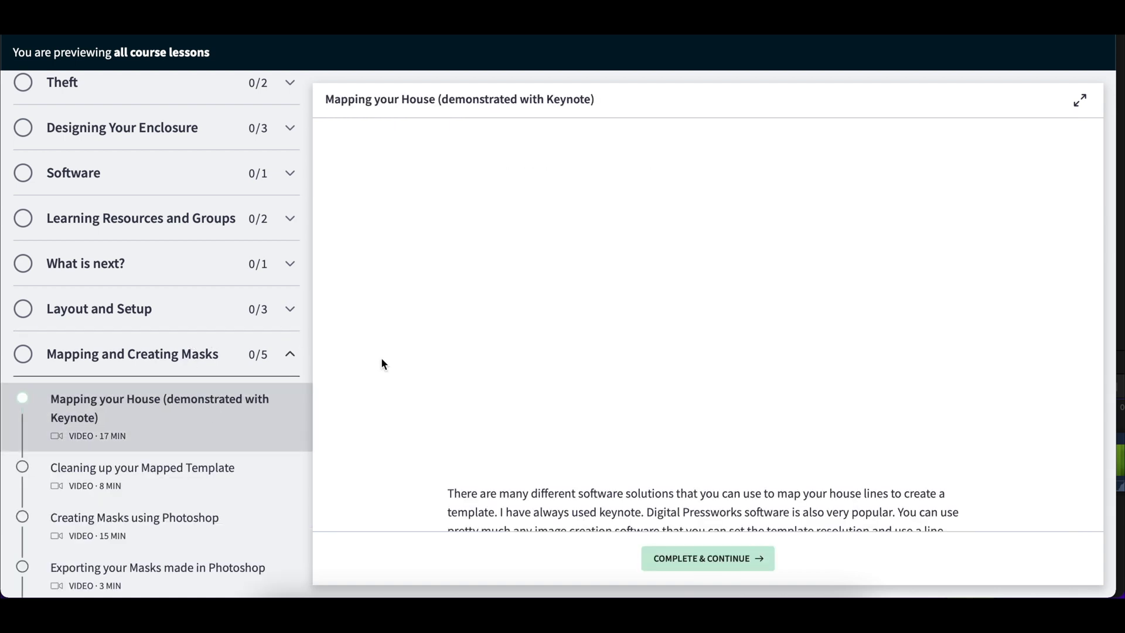
mouse_move(445, 359)
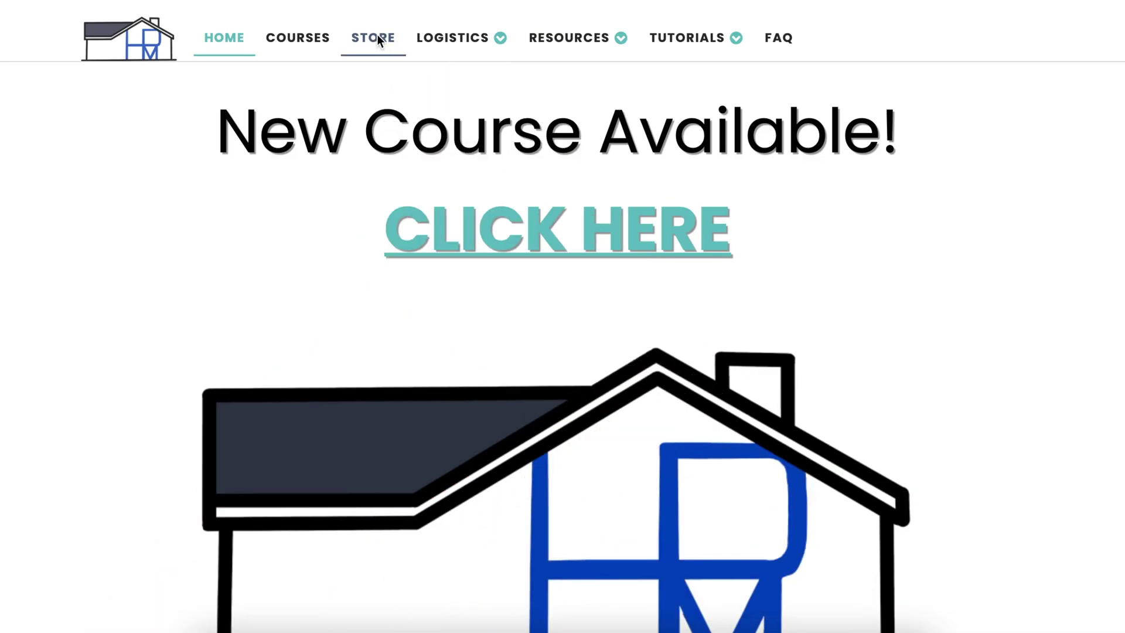
Open the Digital Gingerbread House Icing Pack listing in the creator's Etsy shop.
left_click(377, 36)
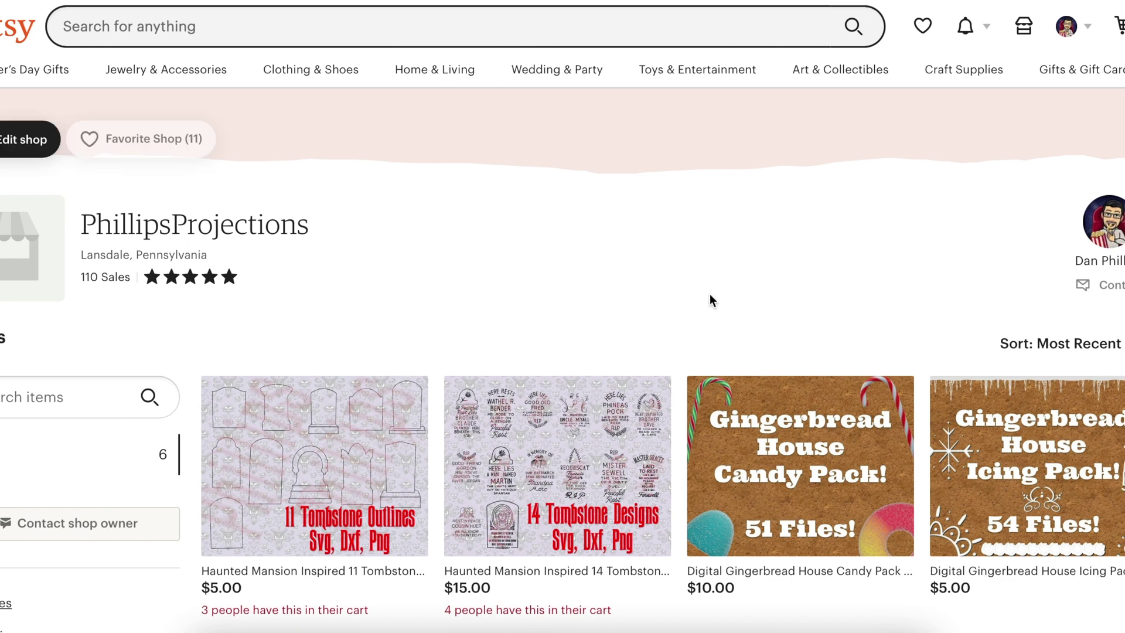
scroll(710, 300, "down", 4)
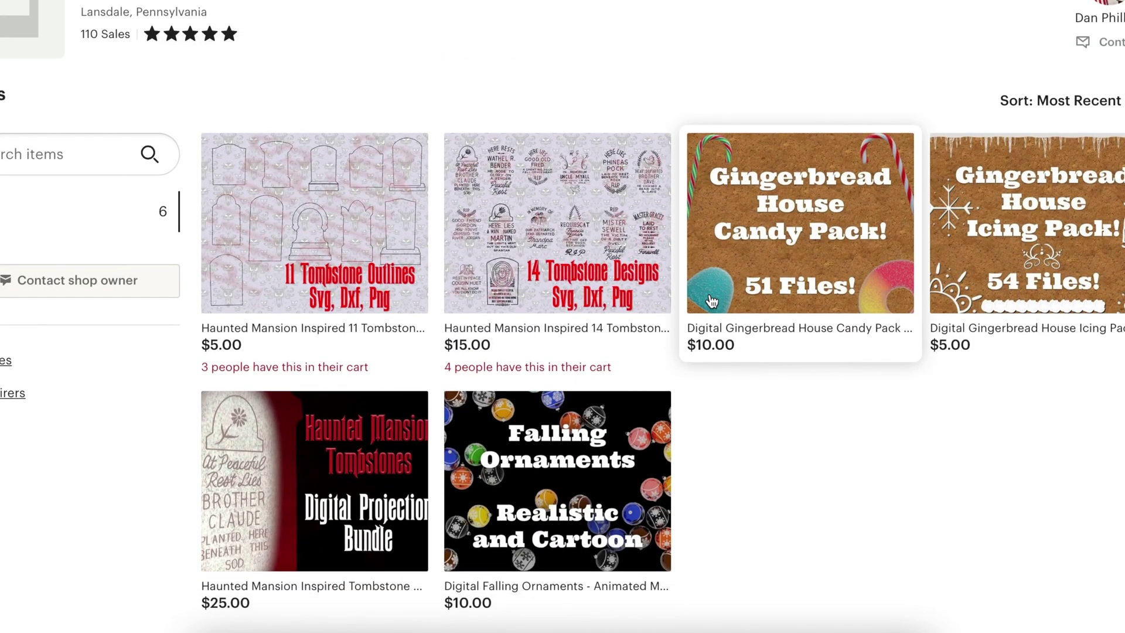
left_click(1009, 223)
Page through the listing's preview images, including 4 Snow Ledges and 18 Embellishments.
left_click(4, 169)
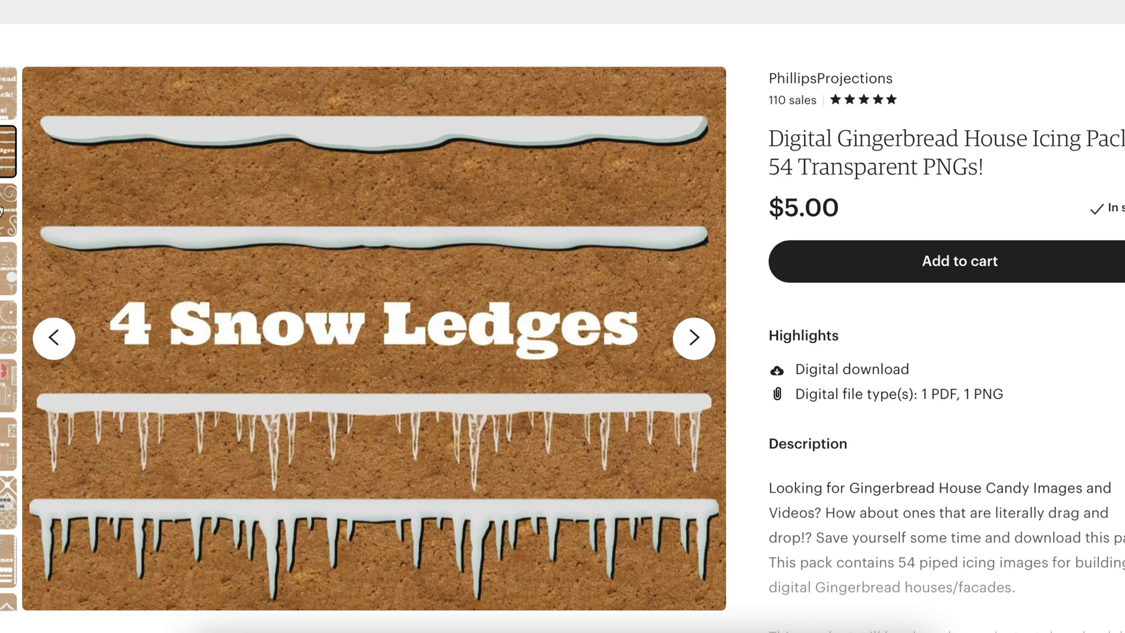
left_click(7, 211)
left_click(7, 268)
left_click(6, 327)
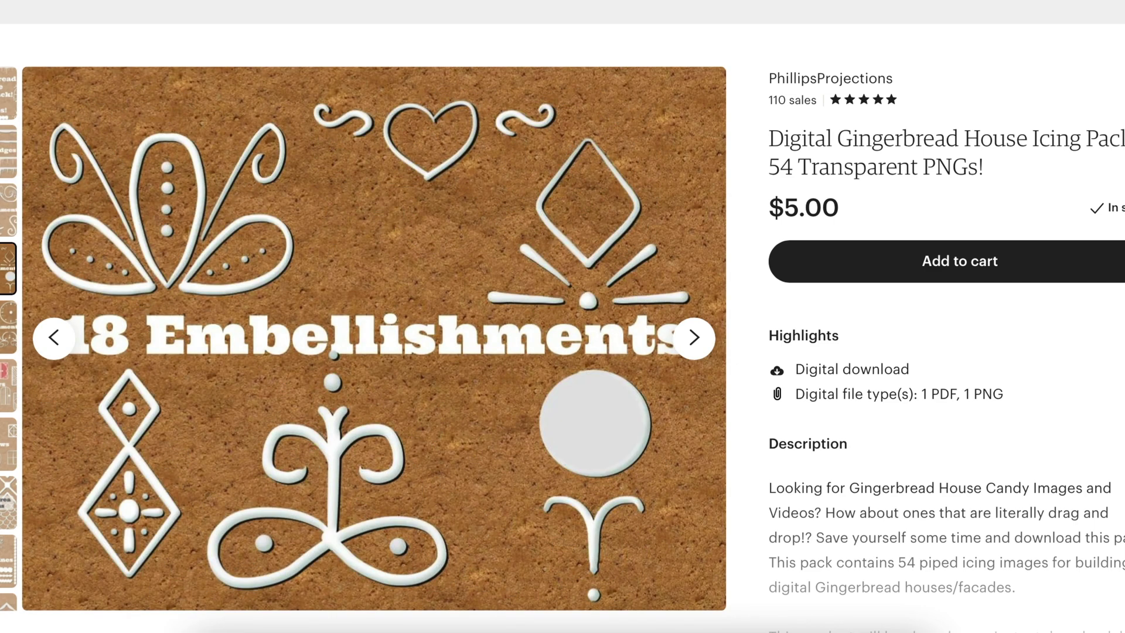
left_click(7, 386)
left_click(6, 503)
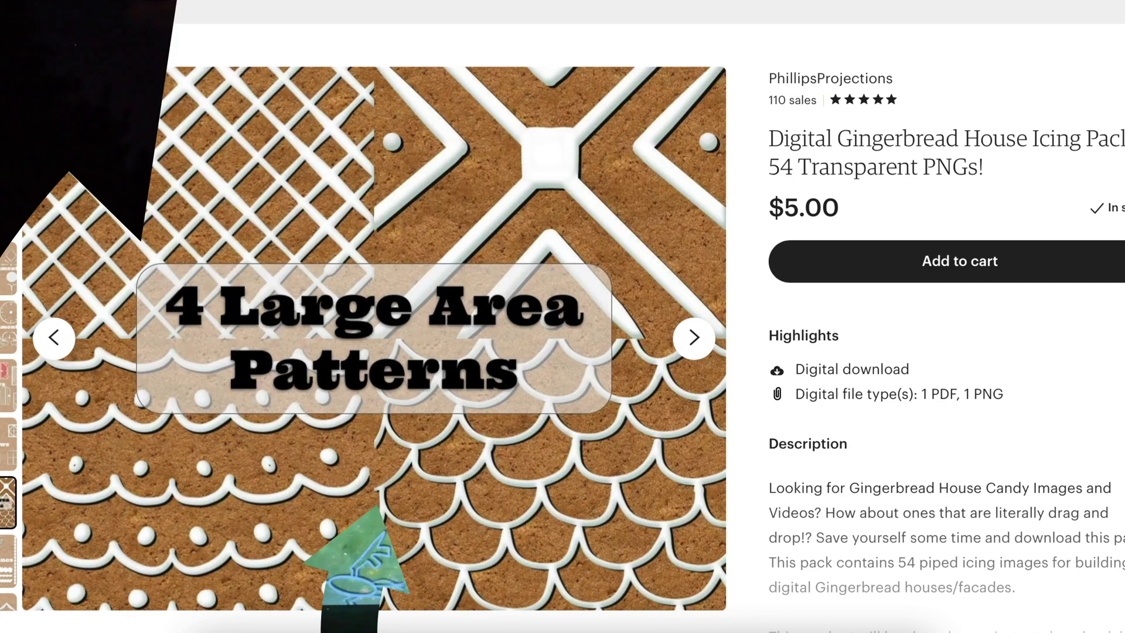
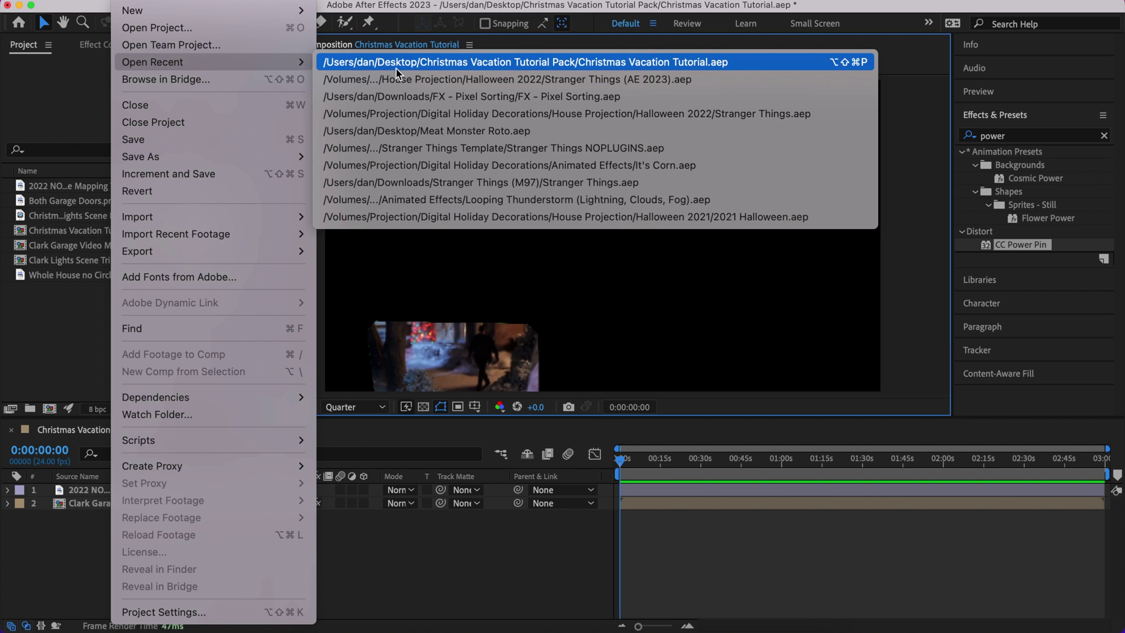
Save Christmas Vacation Tutorial and open Stranger Things (AE 2023).aep from recent files, accepting the missing-files warning.
left_click(459, 82)
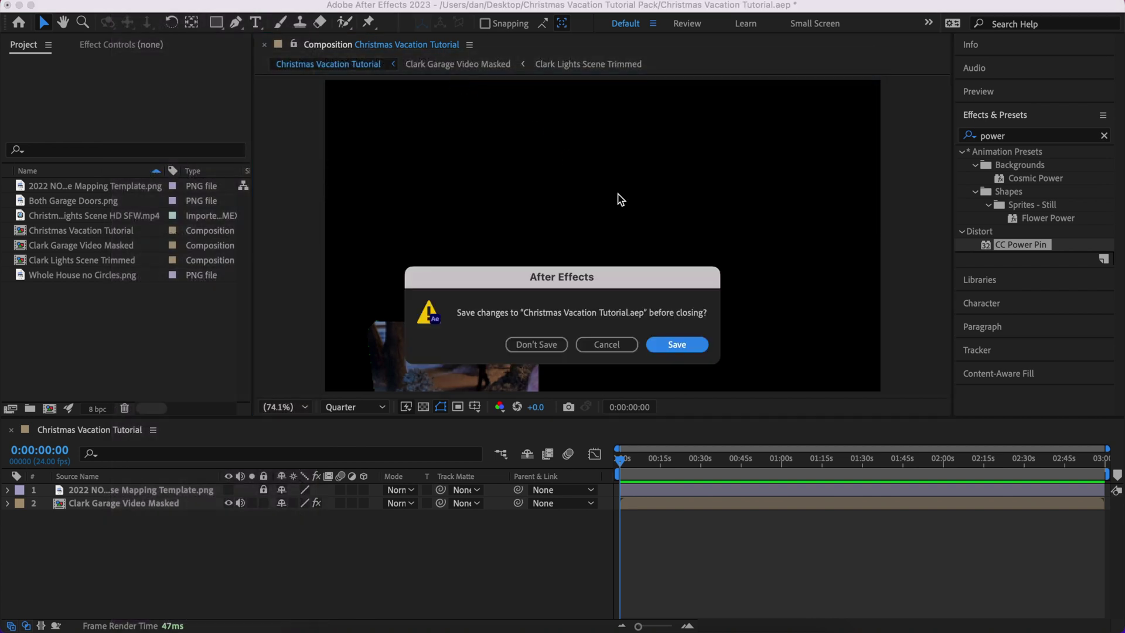
left_click(677, 345)
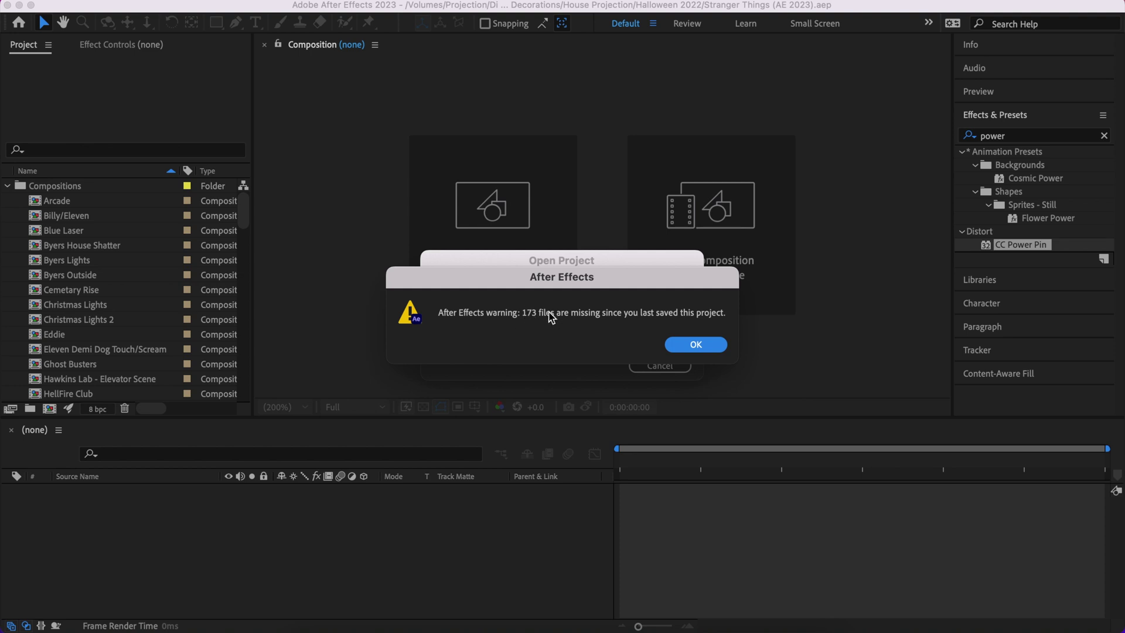
left_click(684, 345)
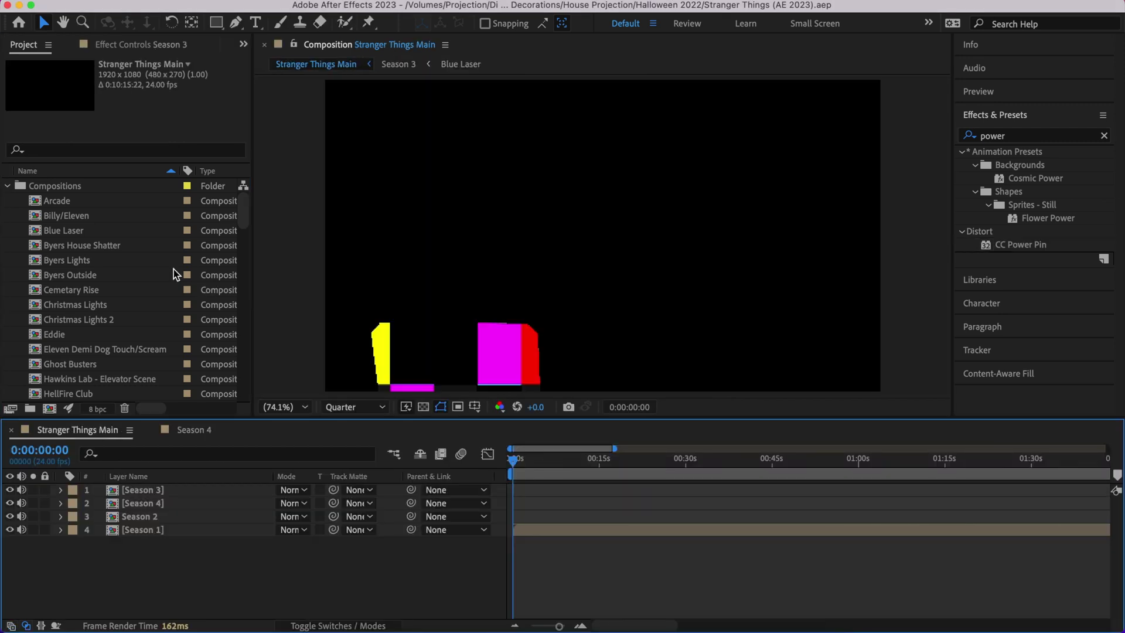
Collapse the Compositions and Green Screen Videos folders in the Project panel.
left_click(7, 186)
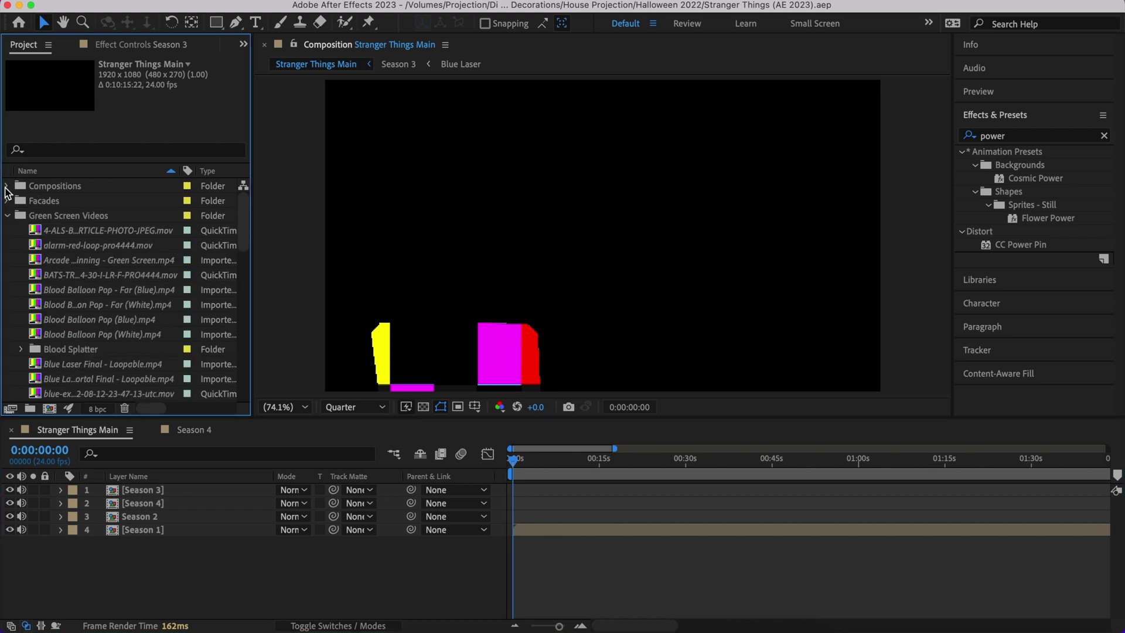
left_click(7, 216)
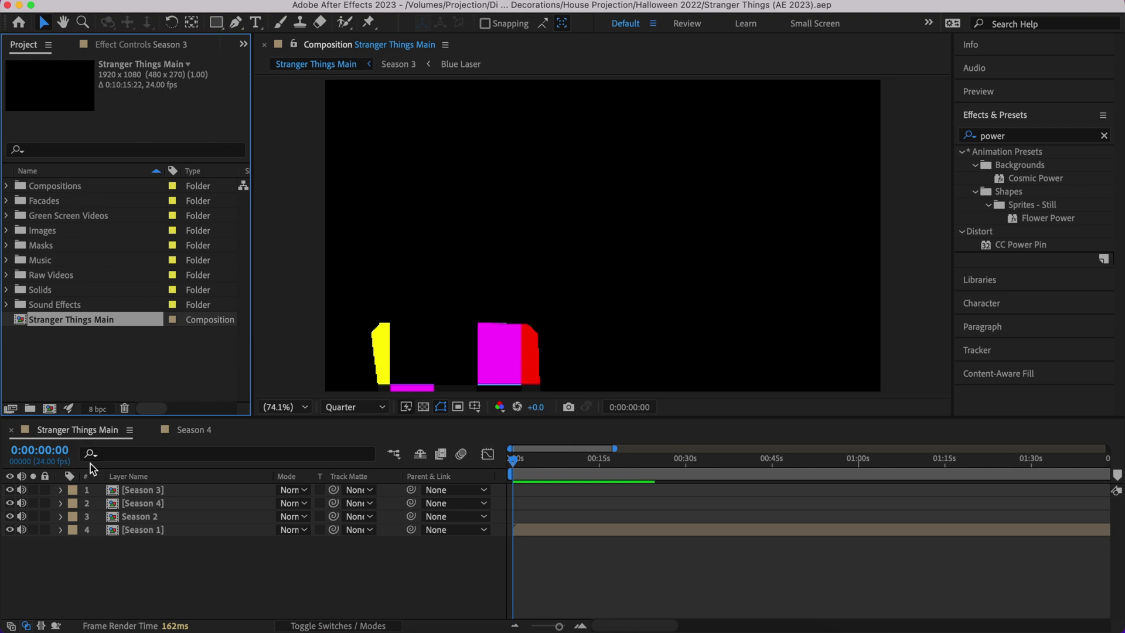
double_click(153, 506)
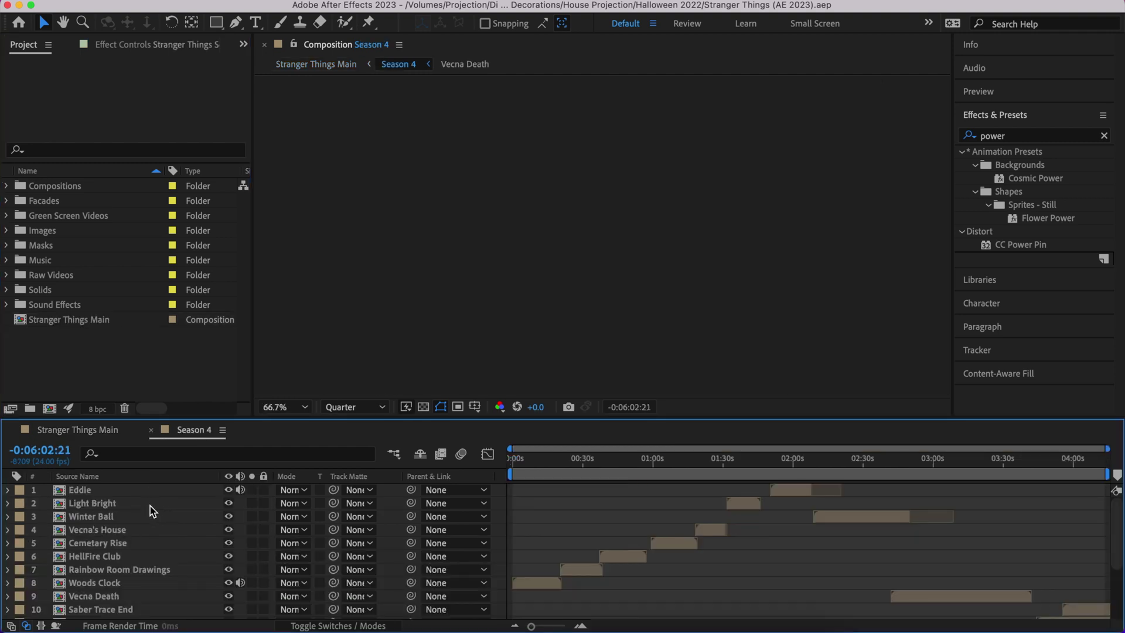
scroll(150, 523, "down", 4)
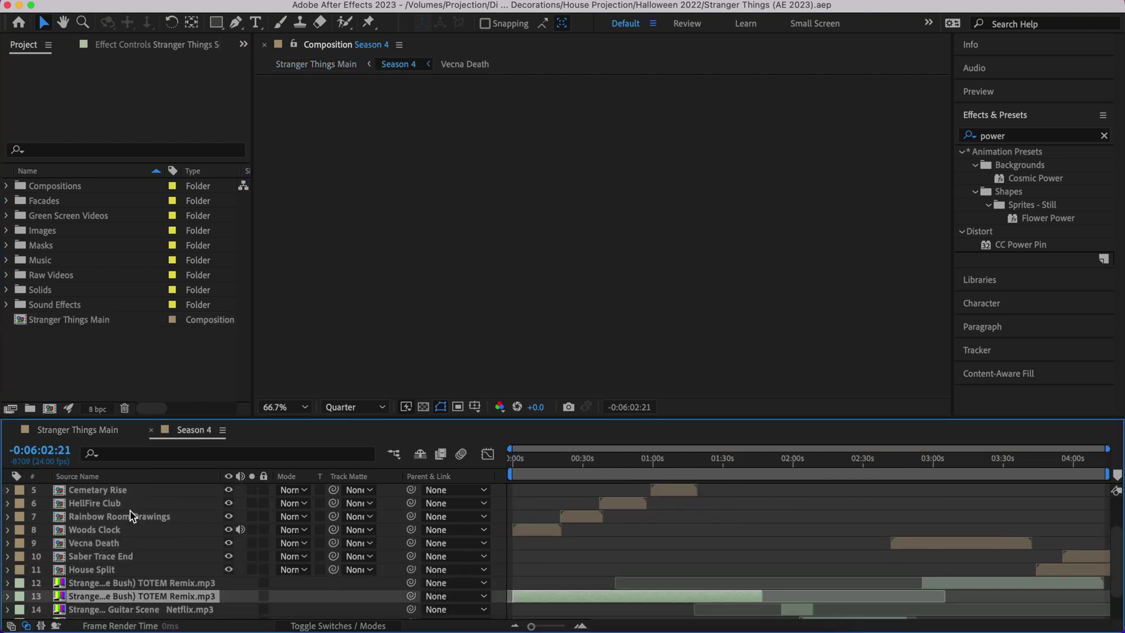
scroll(135, 530, "up", 4)
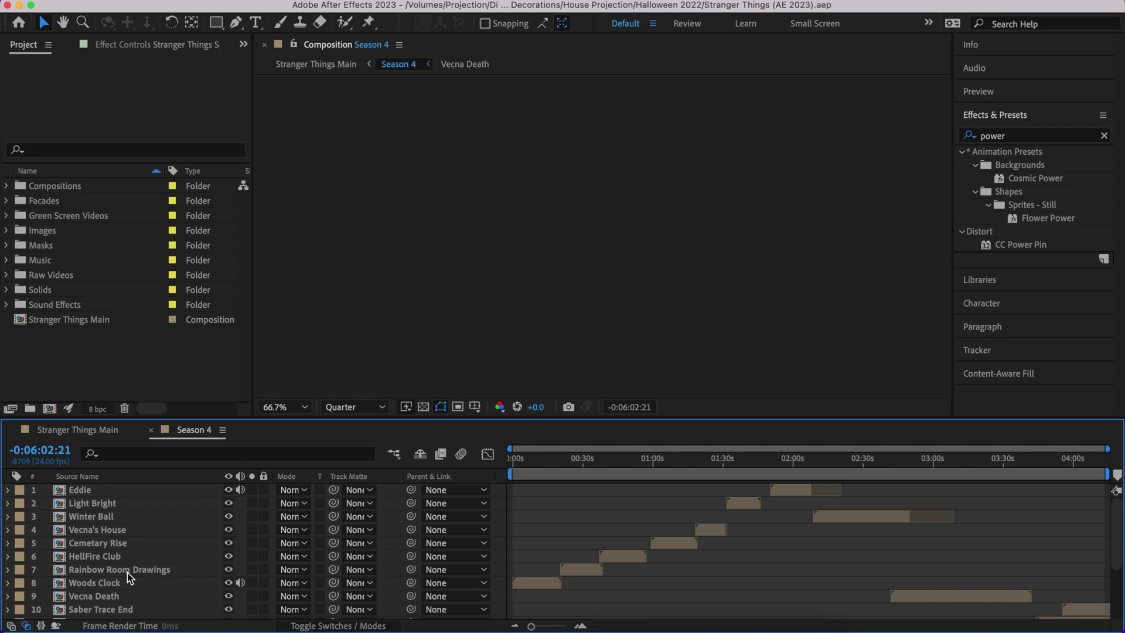
double_click(92, 530)
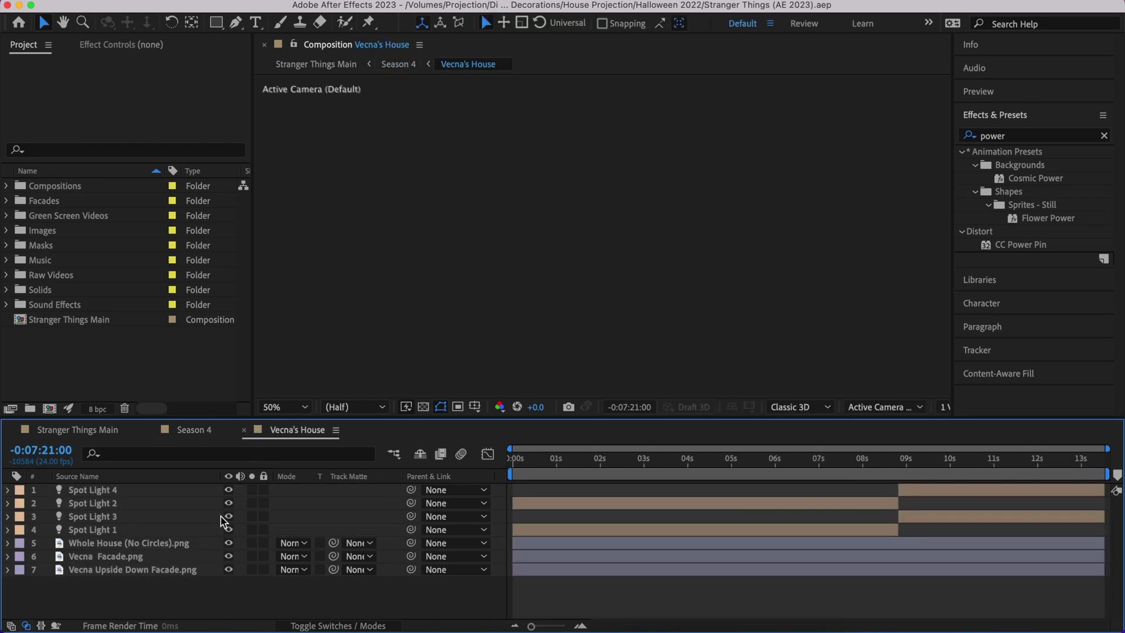
left_click(244, 430)
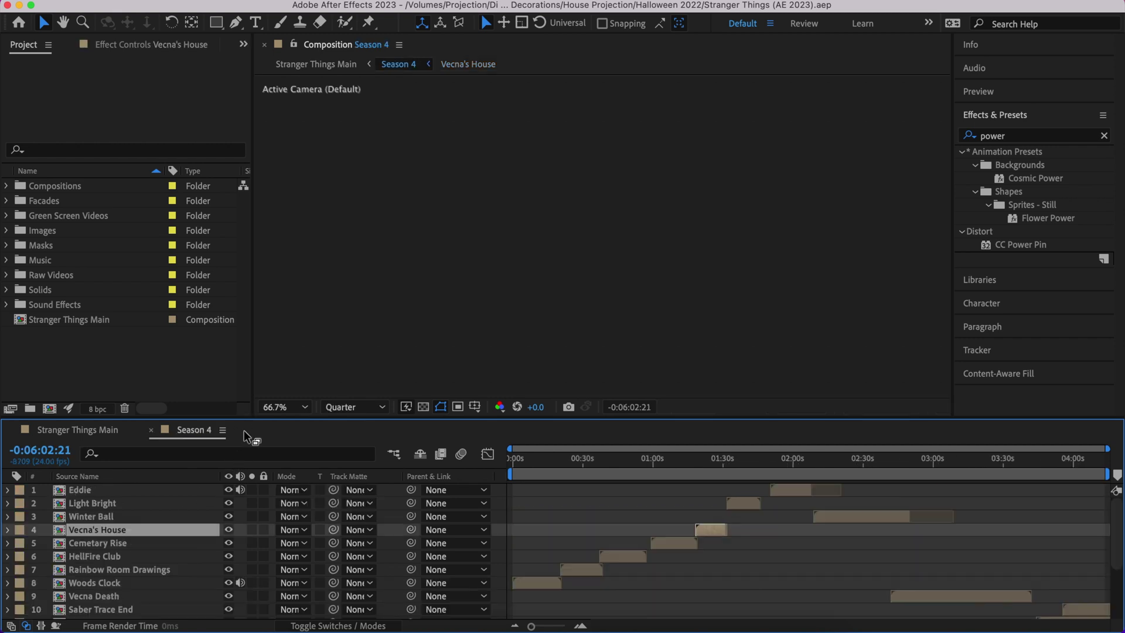
scroll(130, 544, "down", 4)
scroll(130, 549, "up", 4)
left_click(151, 430)
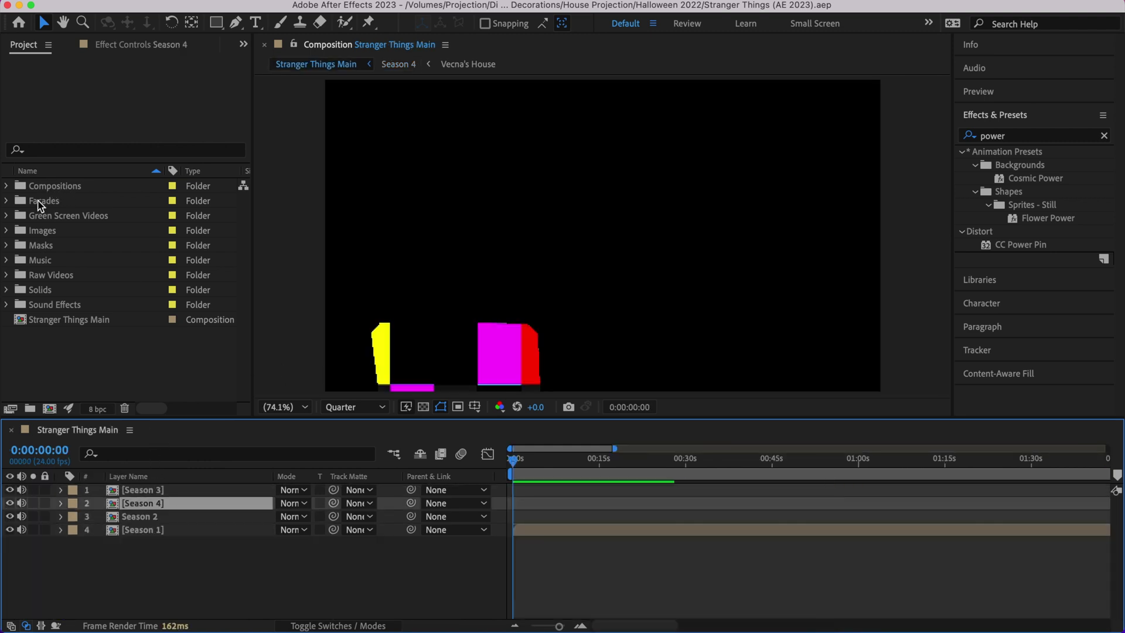
left_click(7, 201)
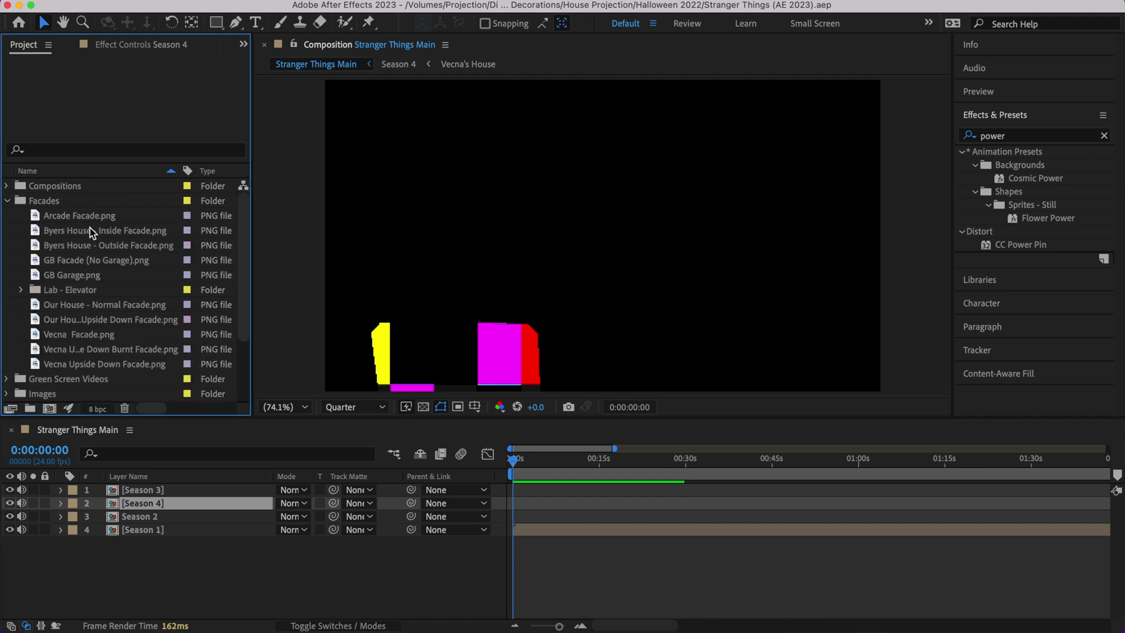
left_click(6, 201)
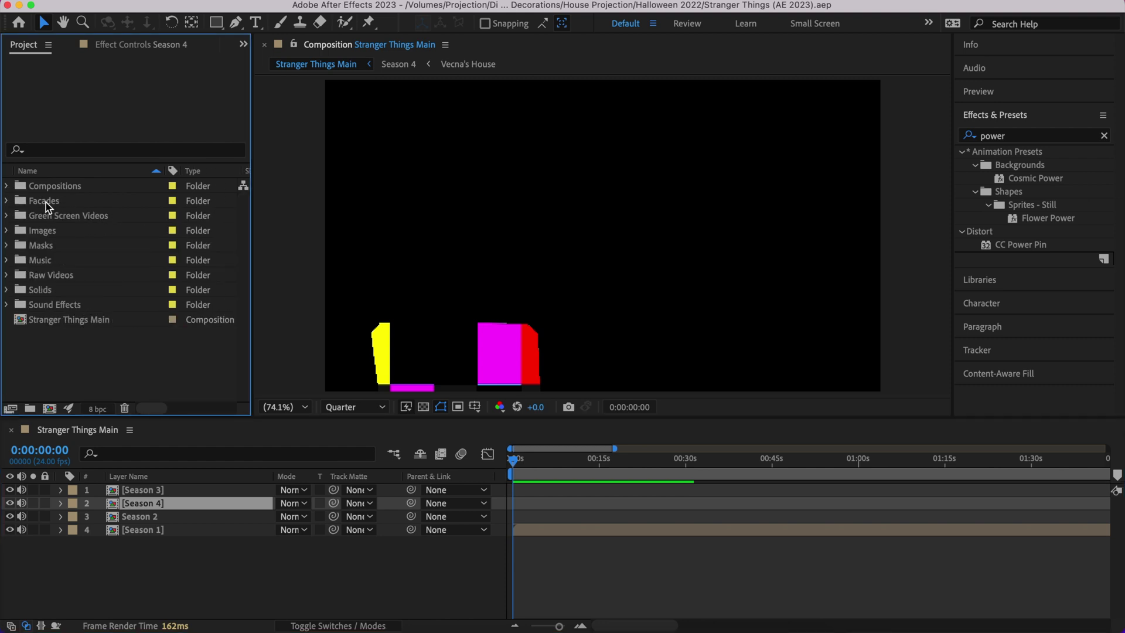
left_click(7, 215)
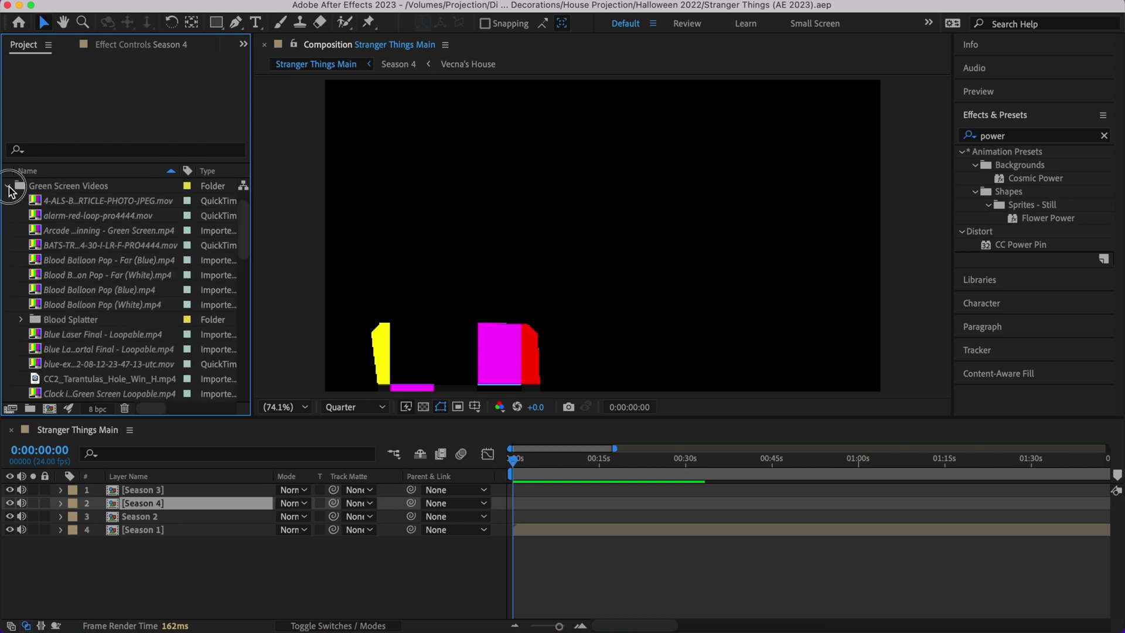
left_click(7, 186)
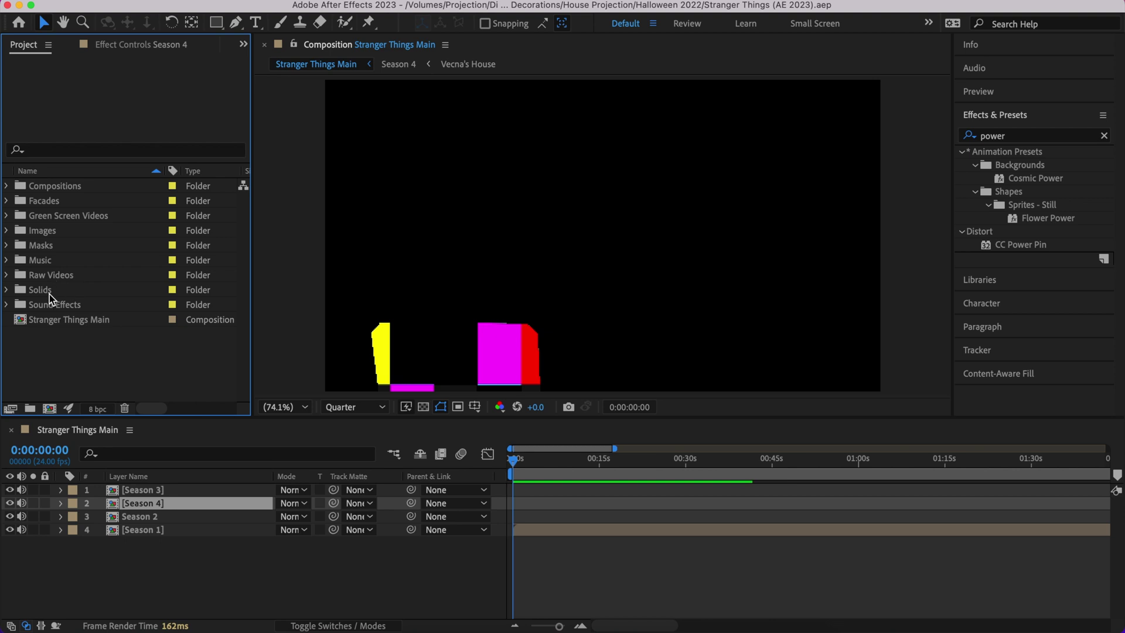
left_click(7, 291)
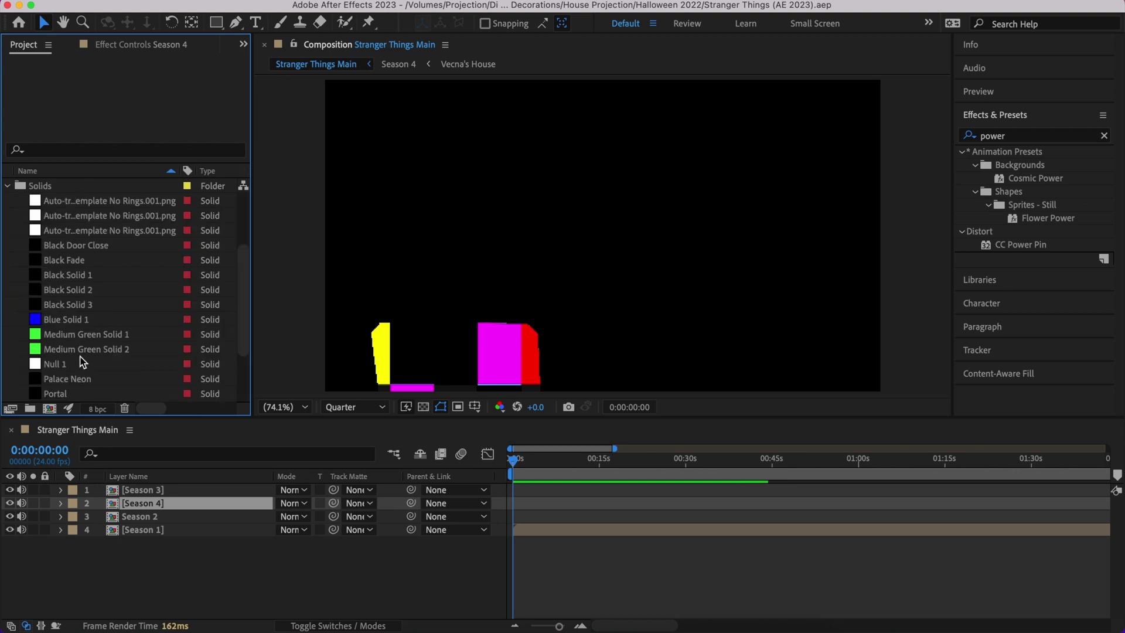
left_click(7, 186)
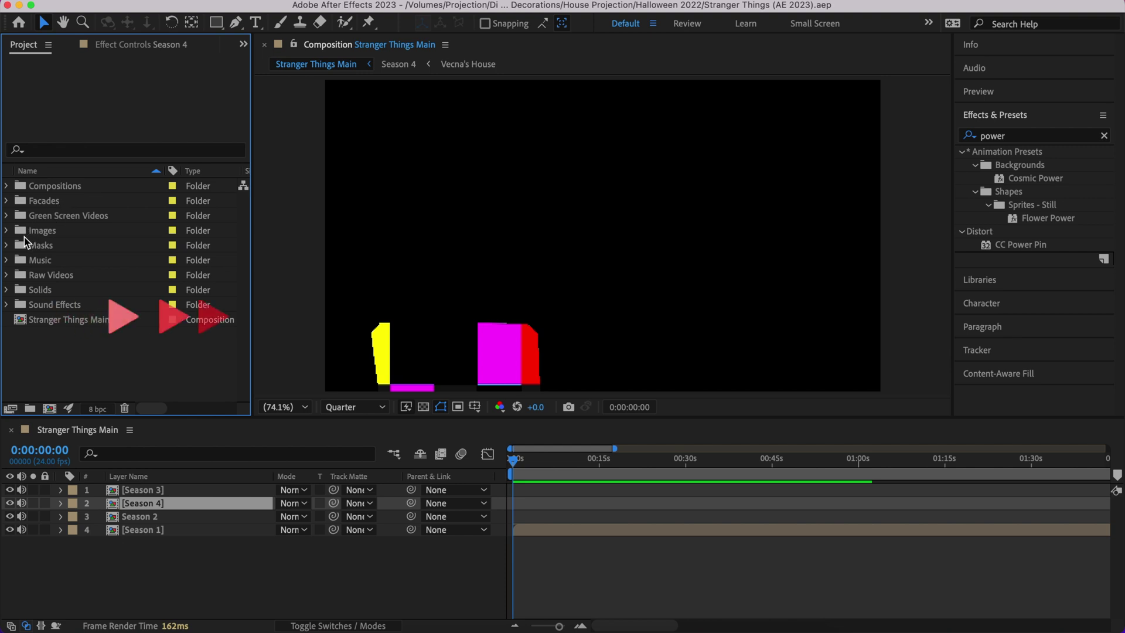
left_click(5, 246)
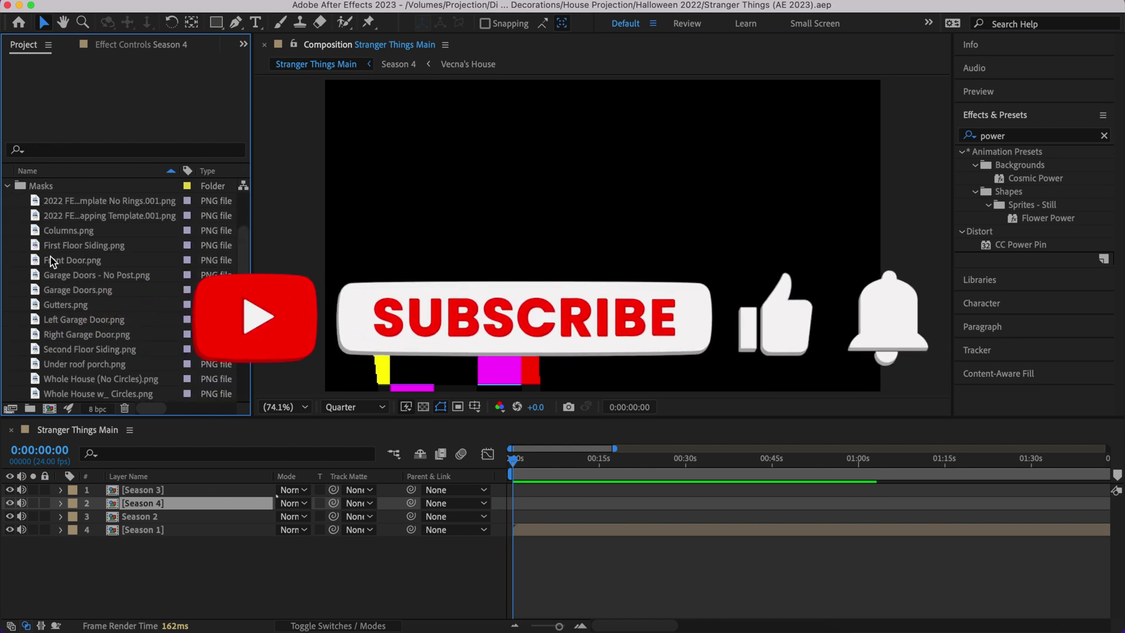
scroll(65, 318, "up", 3)
scroll(67, 310, "down", 10)
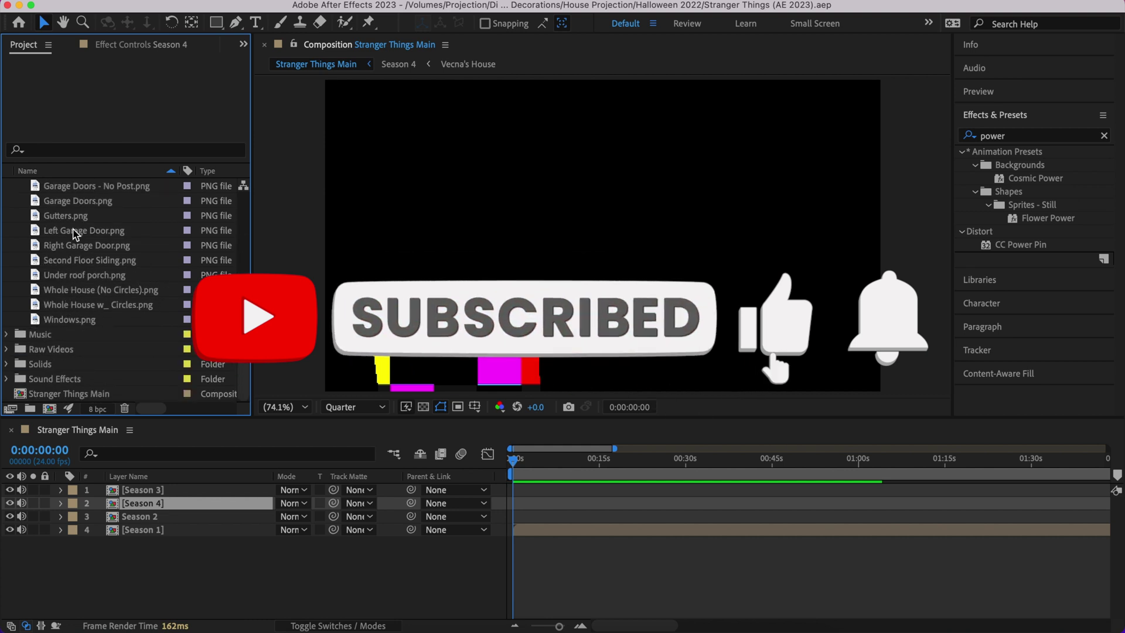
scroll(79, 311, "up", 4)
scroll(80, 310, "up", 5)
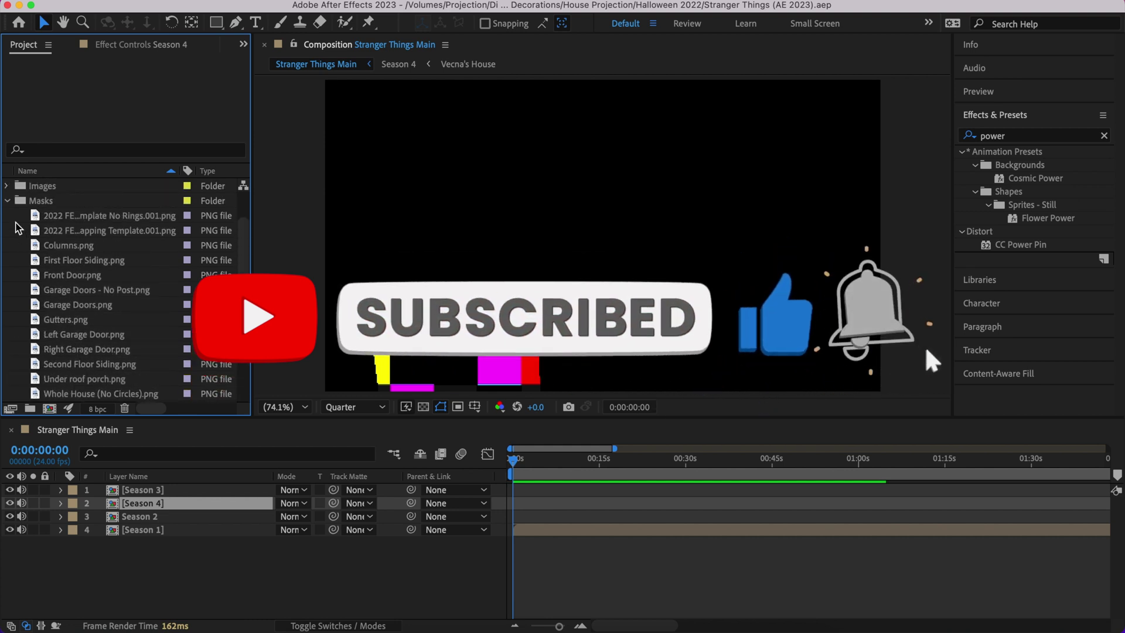
left_click(6, 201)
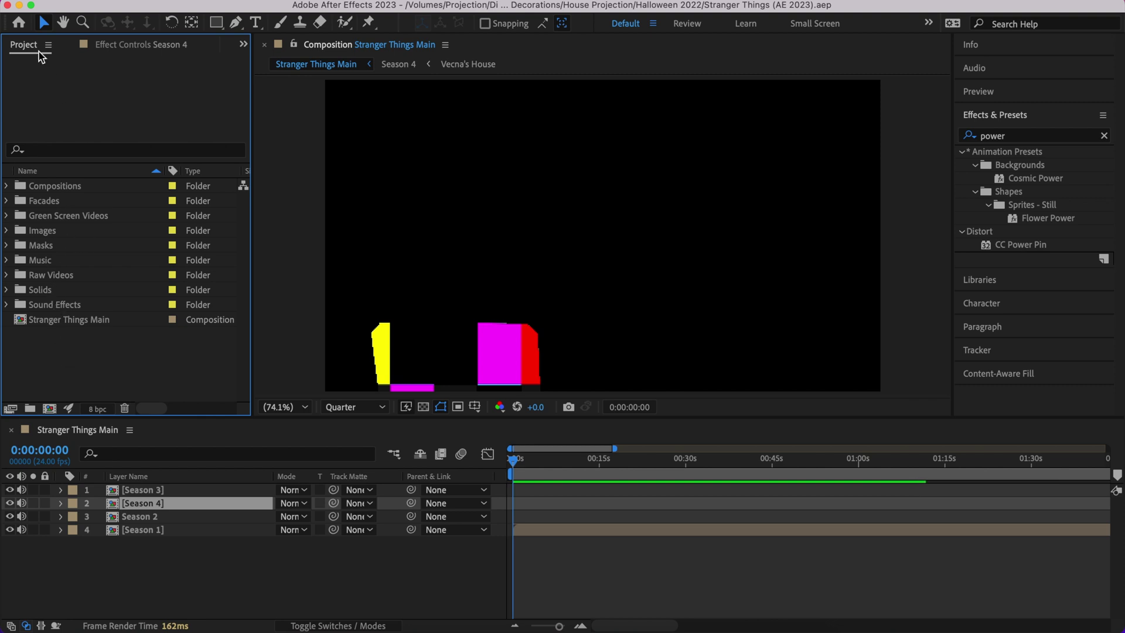
Reopen Christmas Vacation Tutorial.aep from File > Open Recent.
left_click(123, 1)
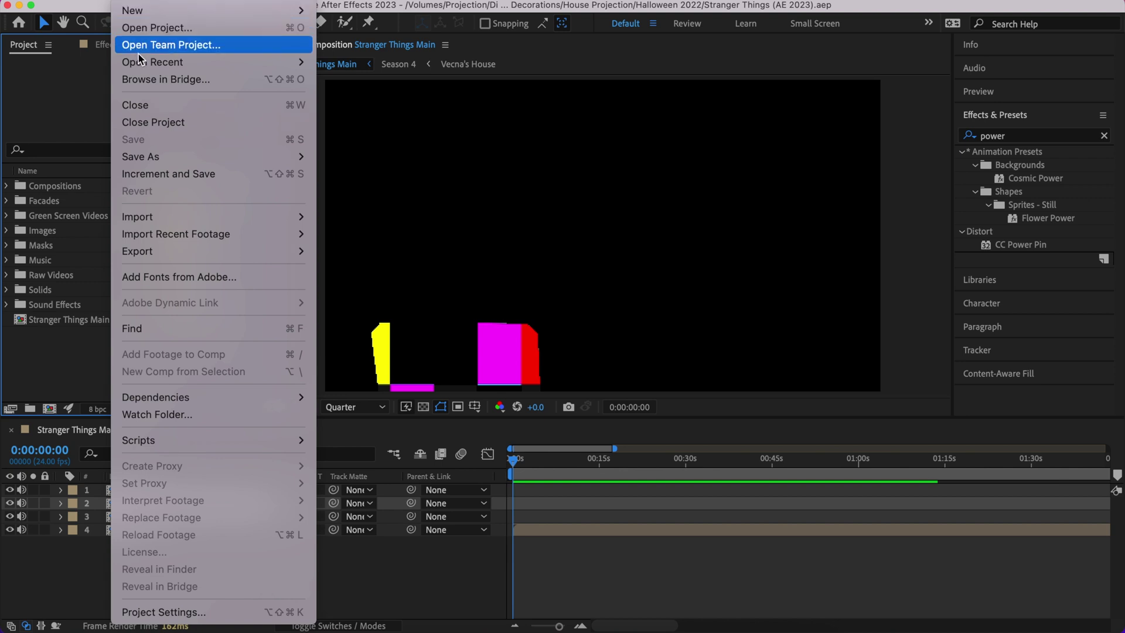
mouse_move(184, 148)
mouse_move(246, 61)
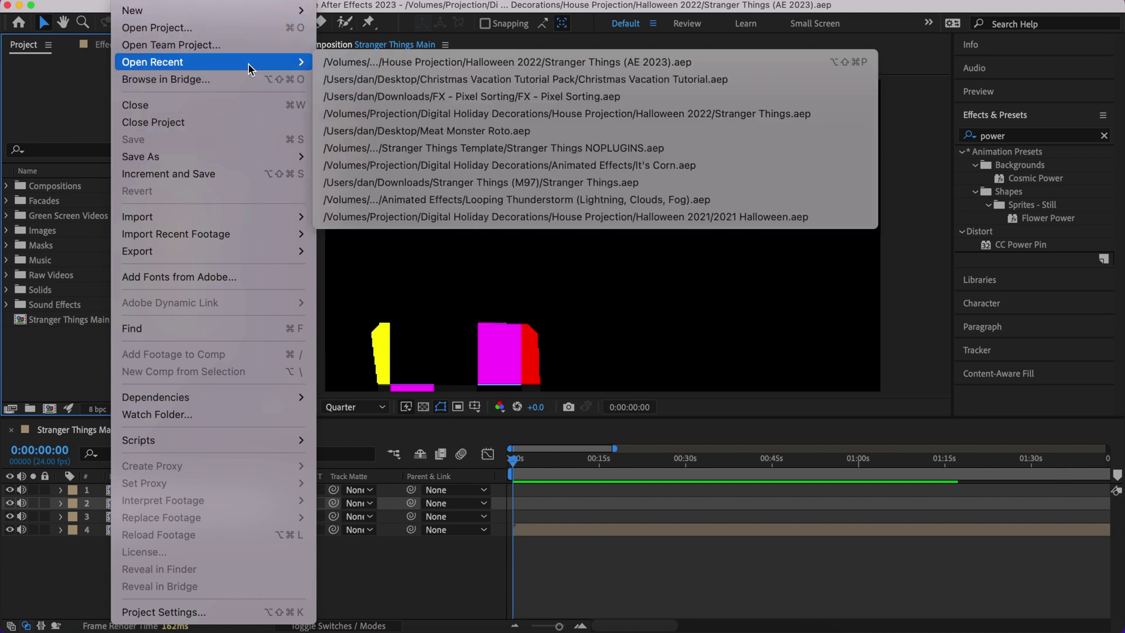
left_click(407, 80)
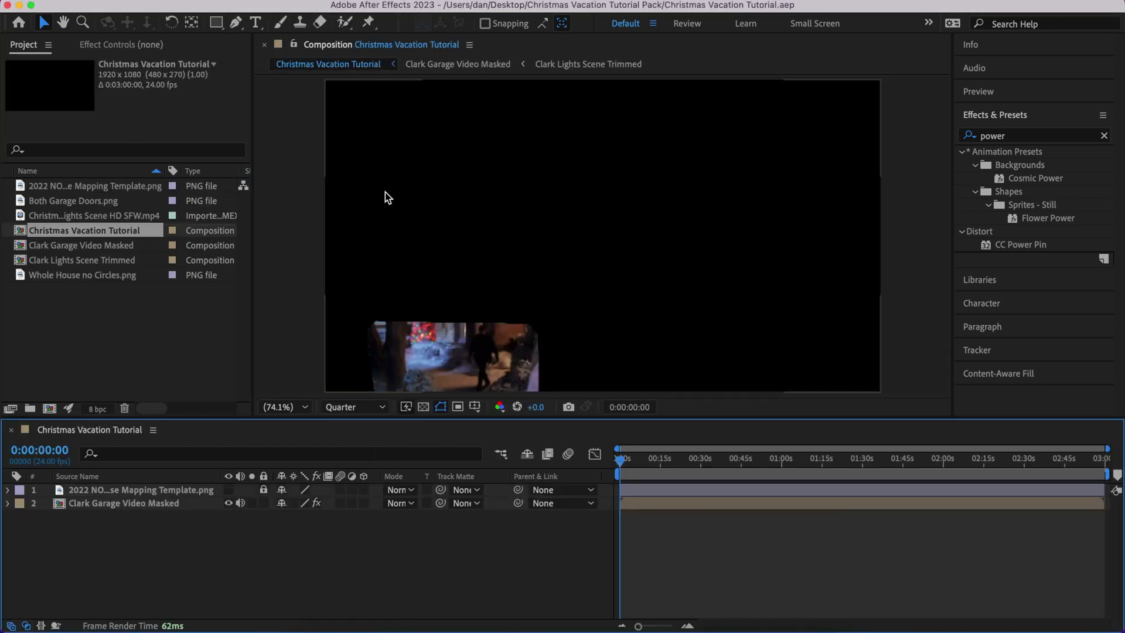
Show the Project panel's right-click New options, then dismiss them without adding anything.
left_click(139, 327)
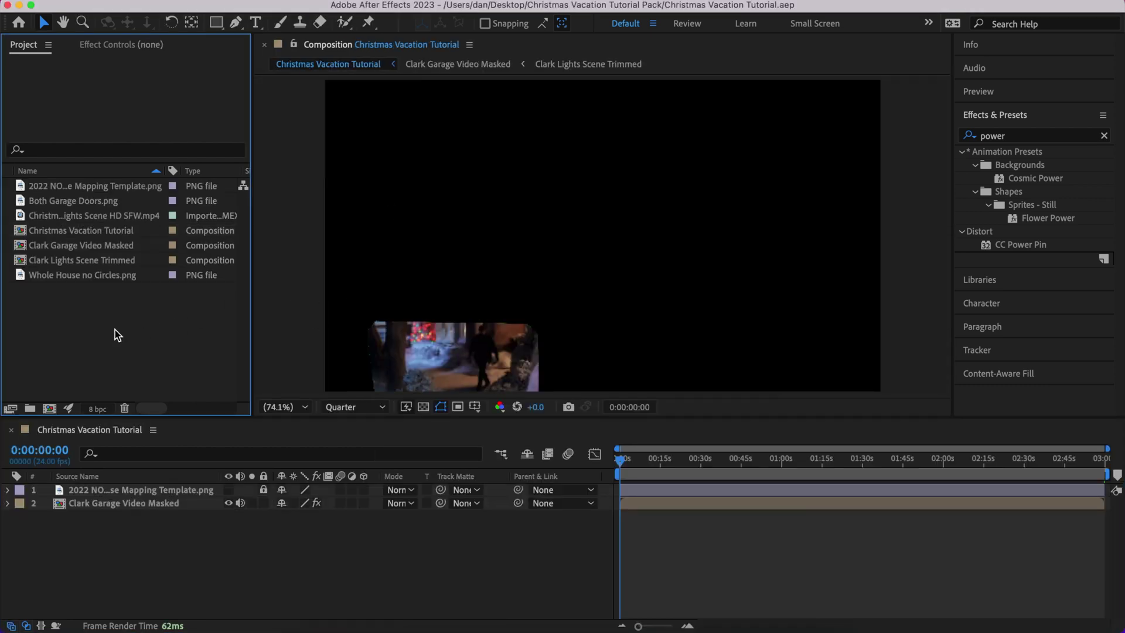
right_click(60, 311)
left_click(29, 409)
right_click(37, 317)
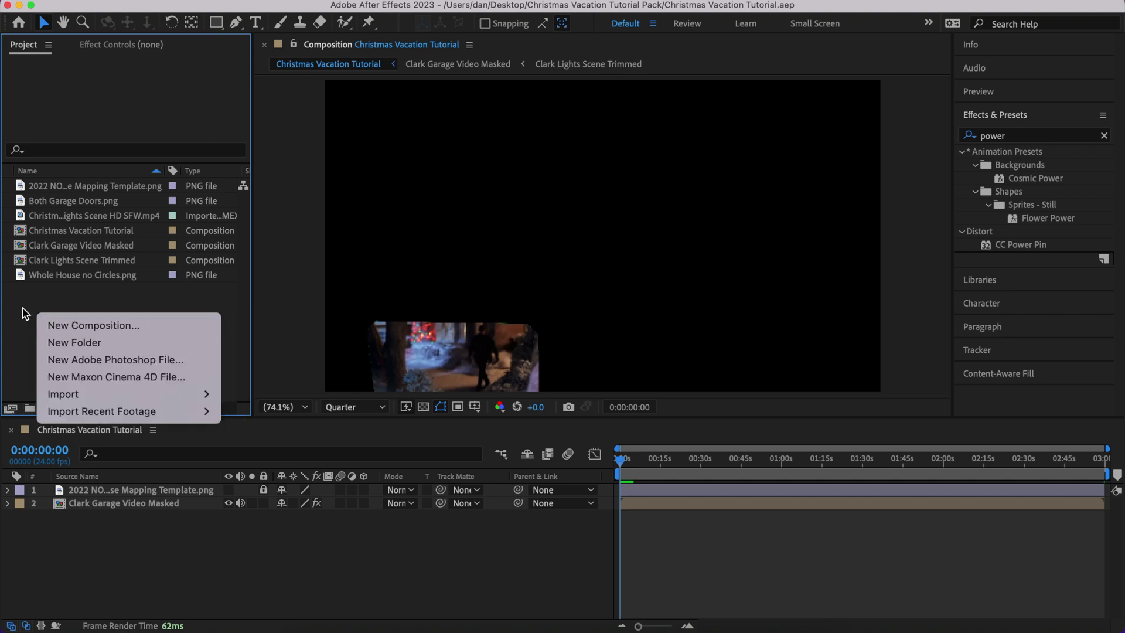
left_click(37, 359)
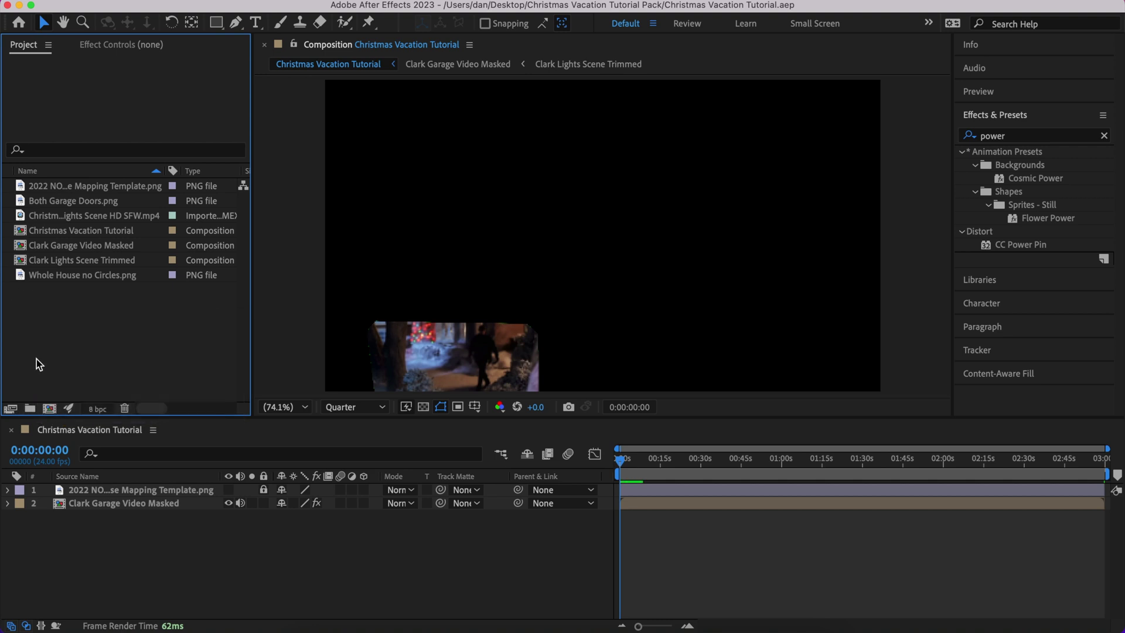
Create a new project folder named 'Masks'.
left_click(30, 408)
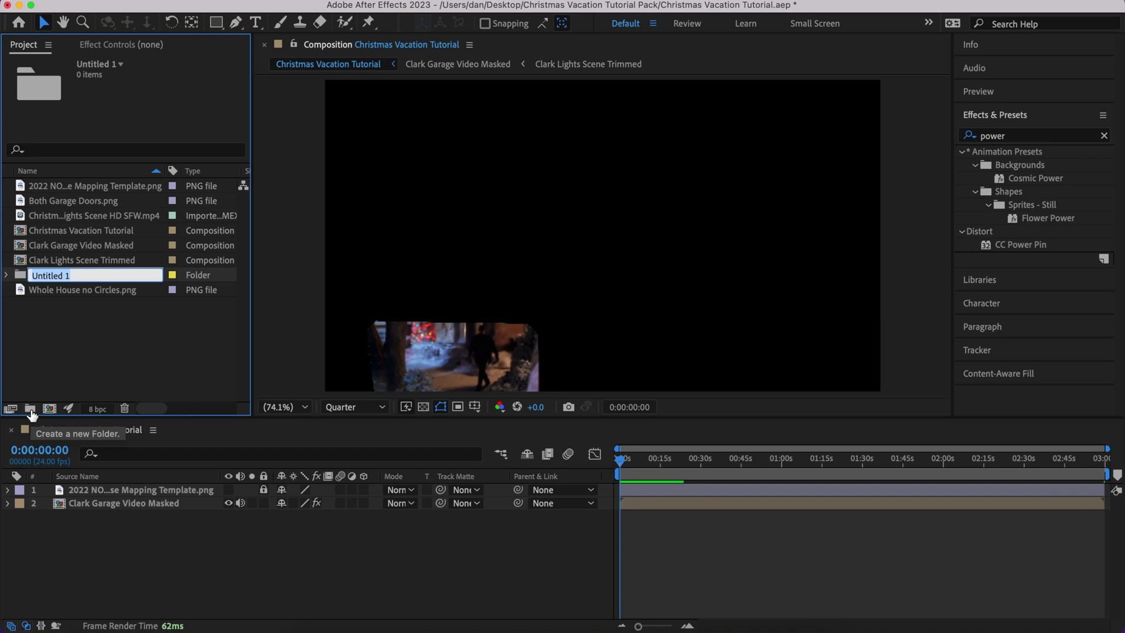
type("Masks")
key("Return")
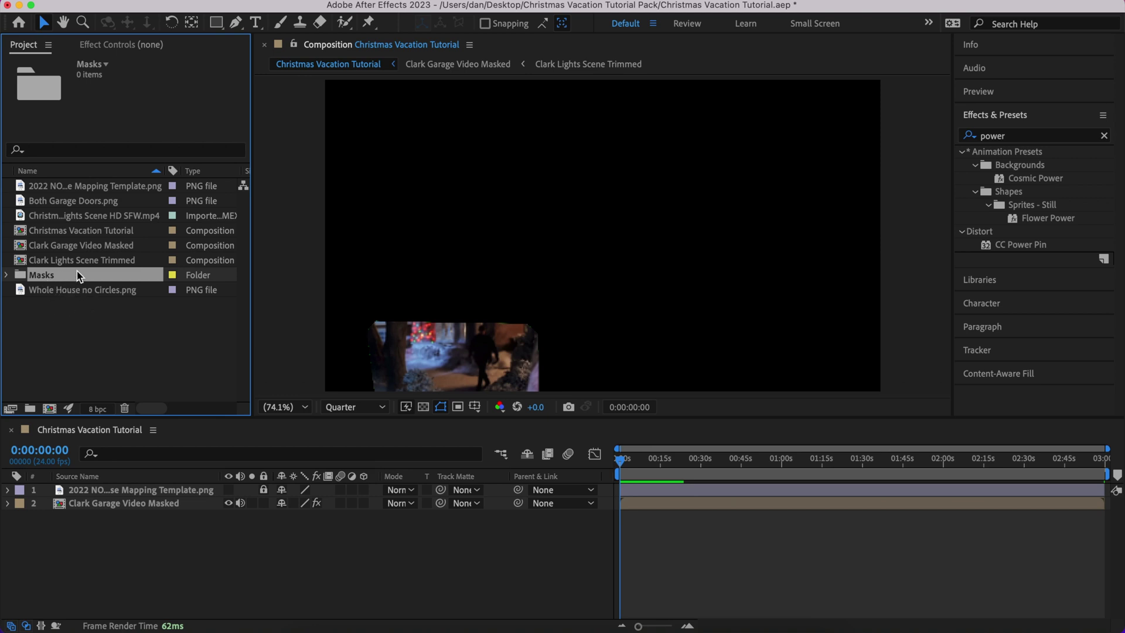
Move Both Garage Doors.png and Whole House no Circles.png into the Masks folder, then collapse it.
left_click(70, 202)
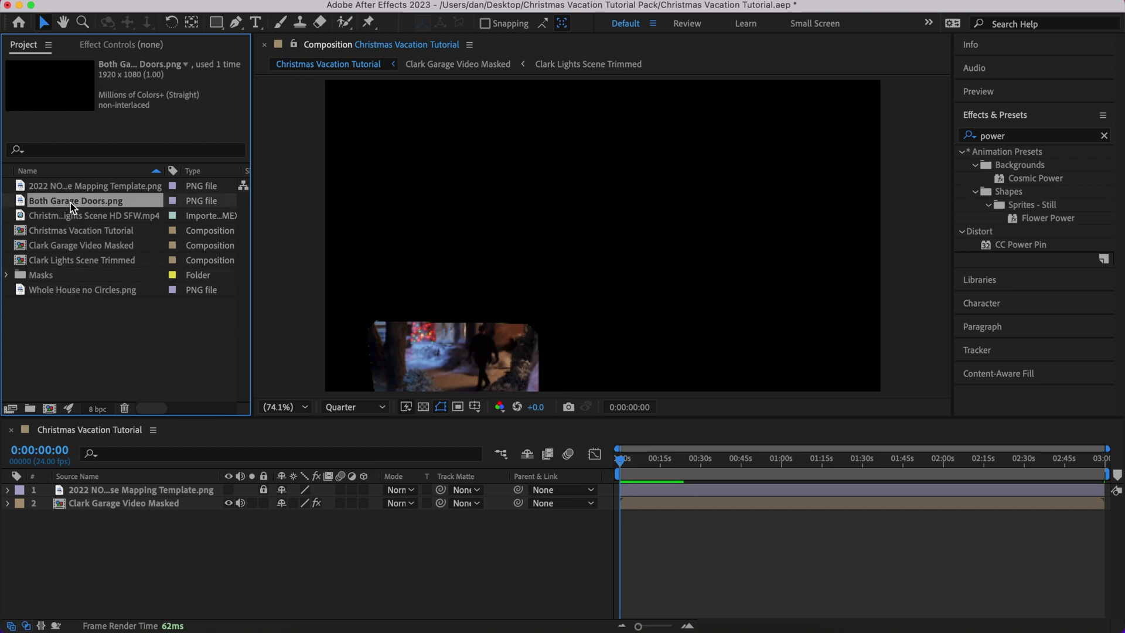
left_click_drag(70, 203, 63, 276)
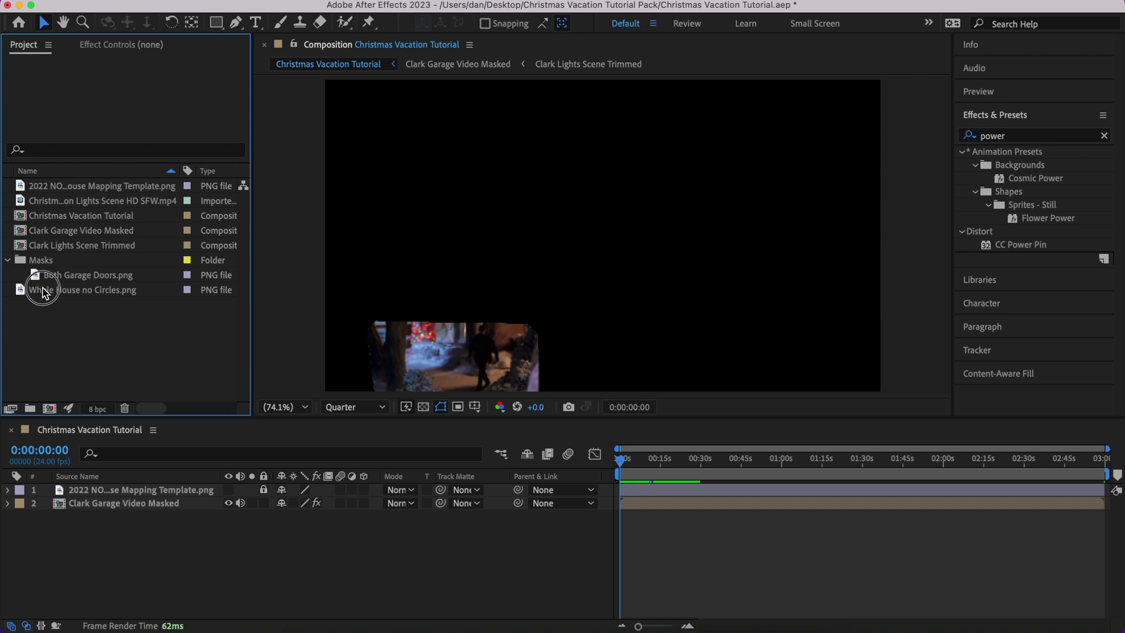
left_click(46, 292)
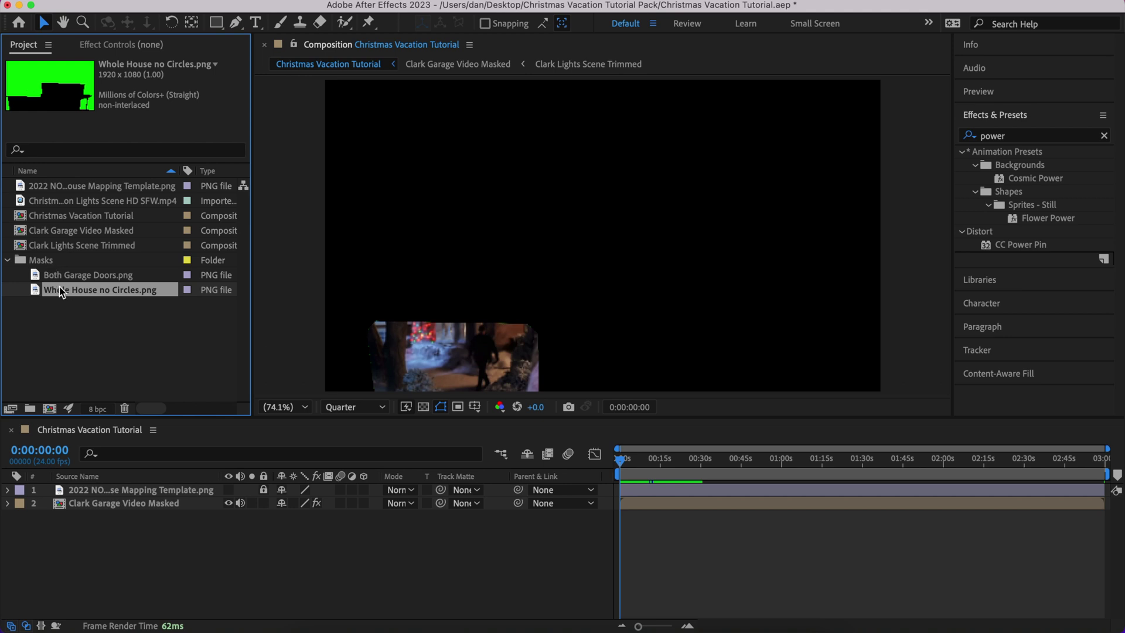
left_click(8, 260)
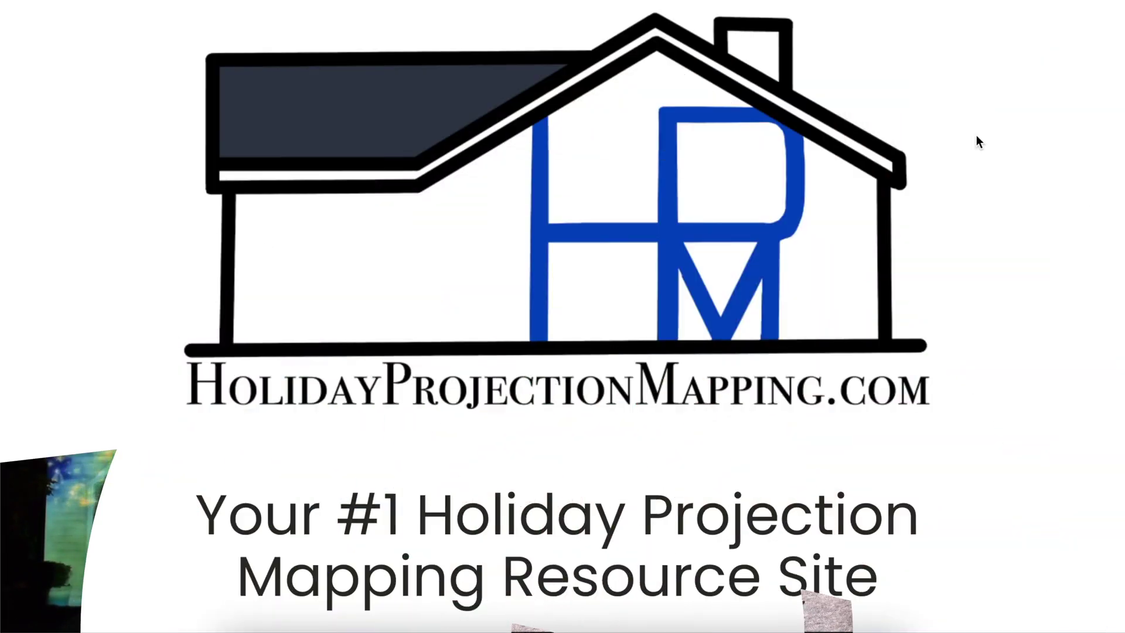
Open the Inspiration page under RESOURCES, then start the Residential Projection Mapping course.
scroll(976, 141, "up", 2)
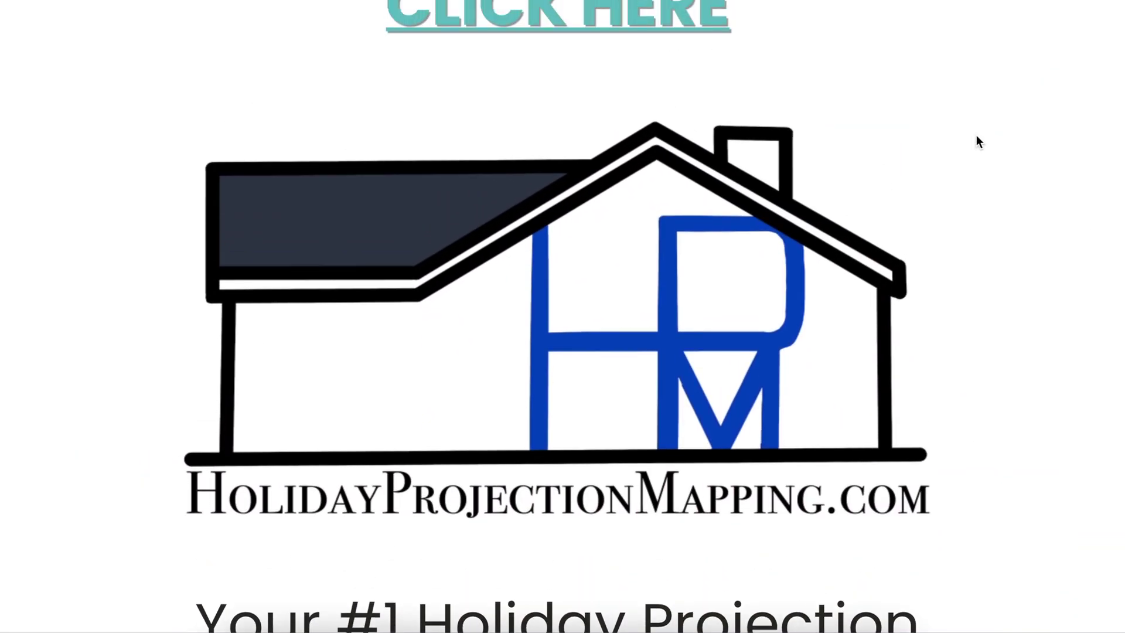
scroll(977, 136, "up", 4)
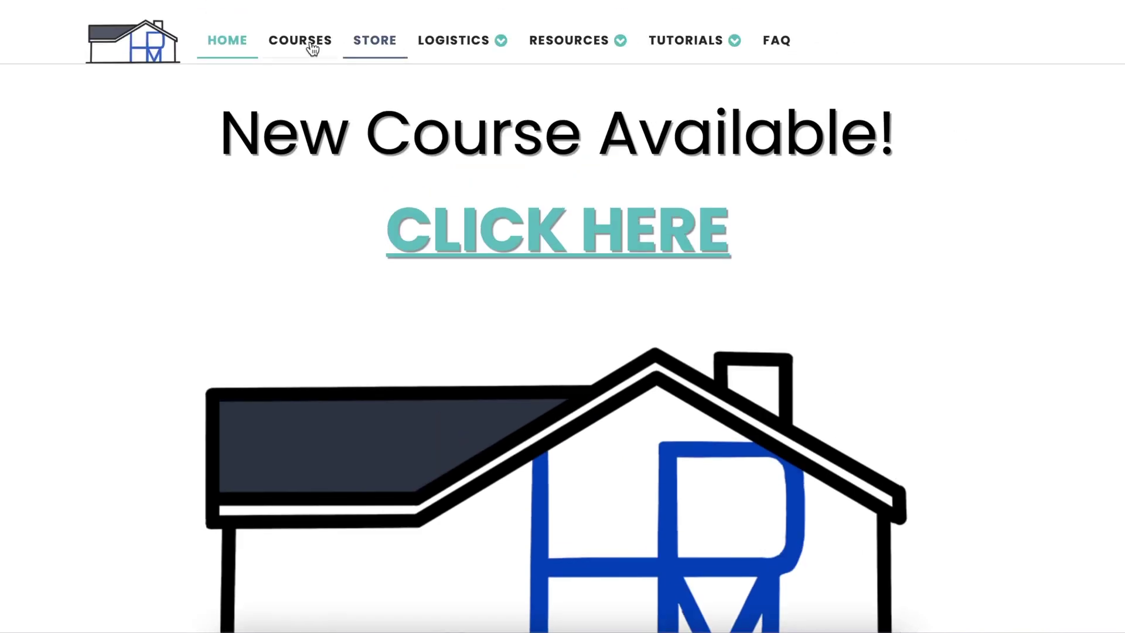
mouse_move(553, 52)
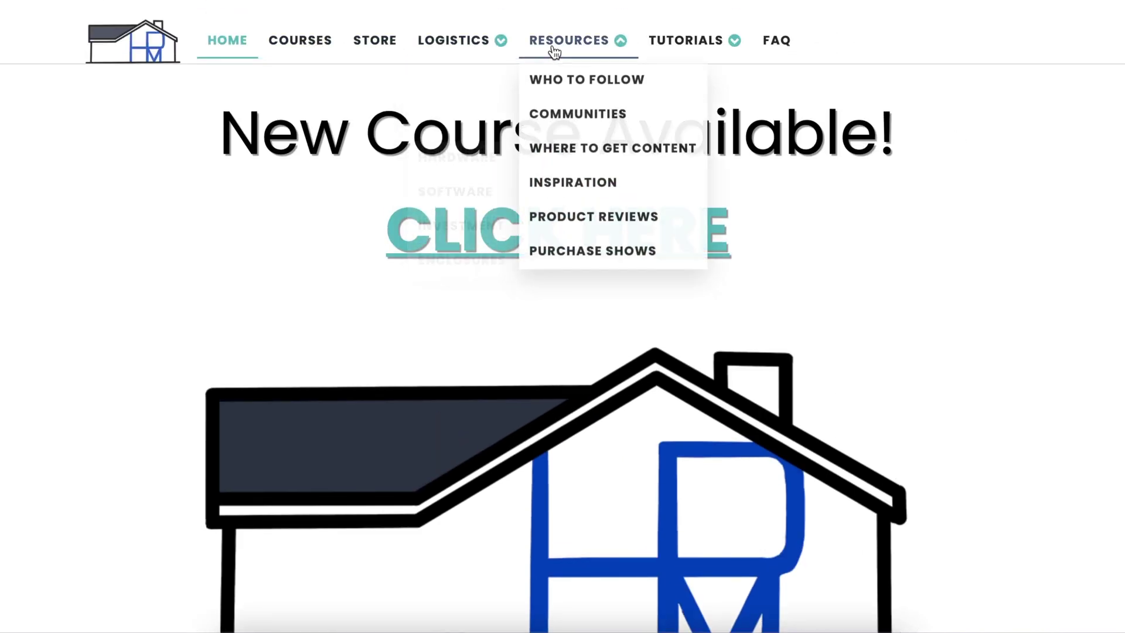
mouse_move(681, 59)
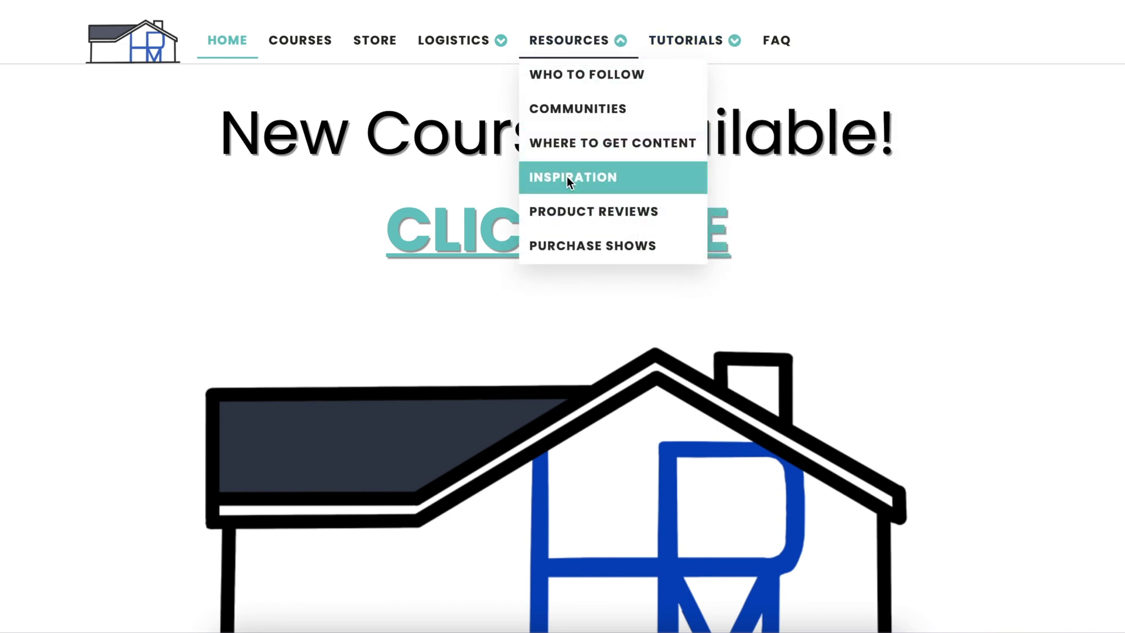
left_click(567, 175)
scroll(694, 223, "down", 5)
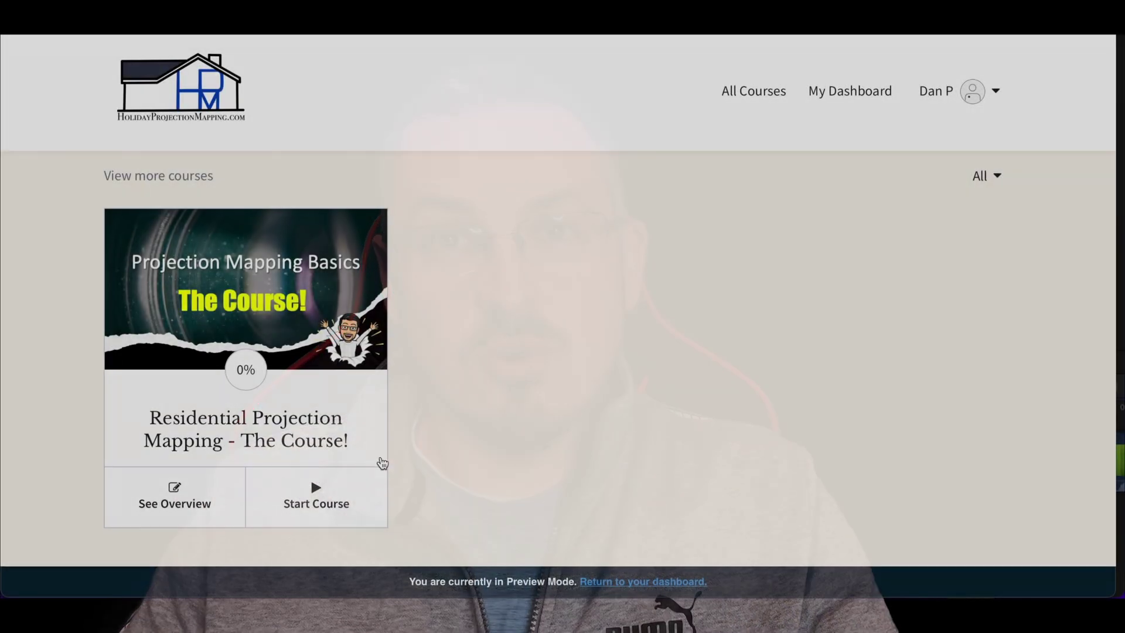
left_click(307, 493)
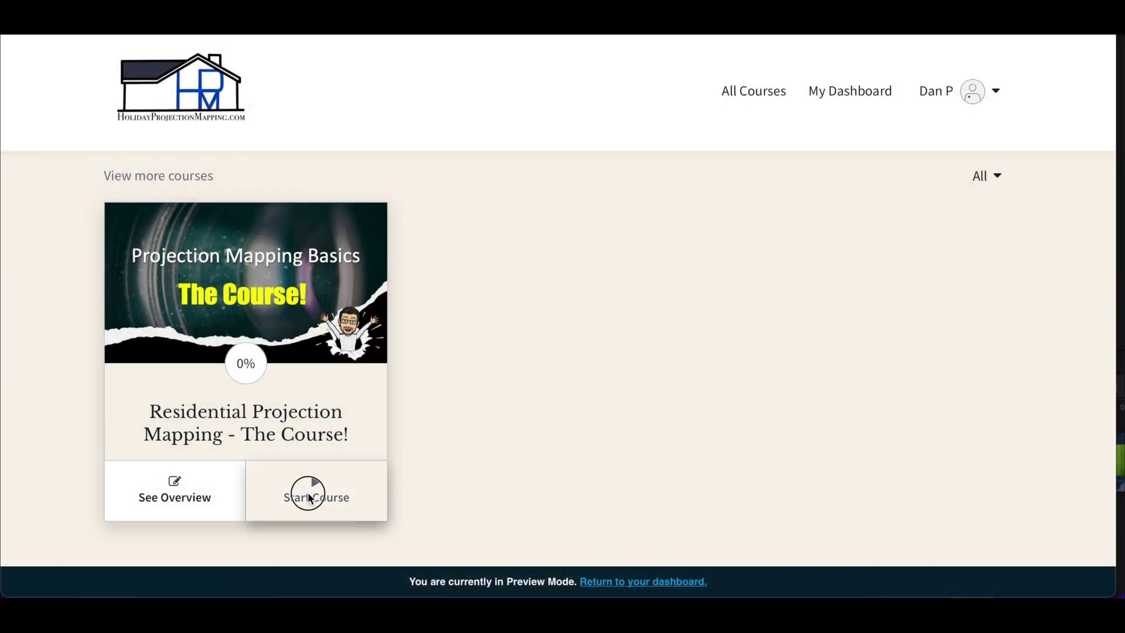
Preview the Mask PNG Files lesson, then the Mapping your House lesson under Mapping and Creating Masks.
scroll(290, 399, "down", 2)
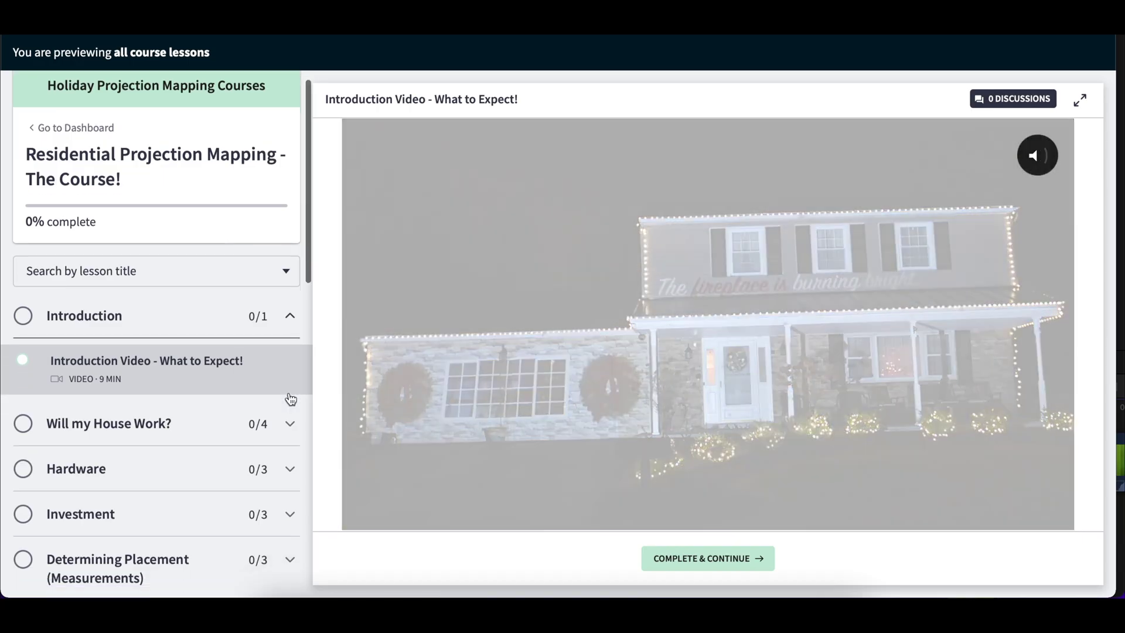
scroll(290, 398, "down", 4)
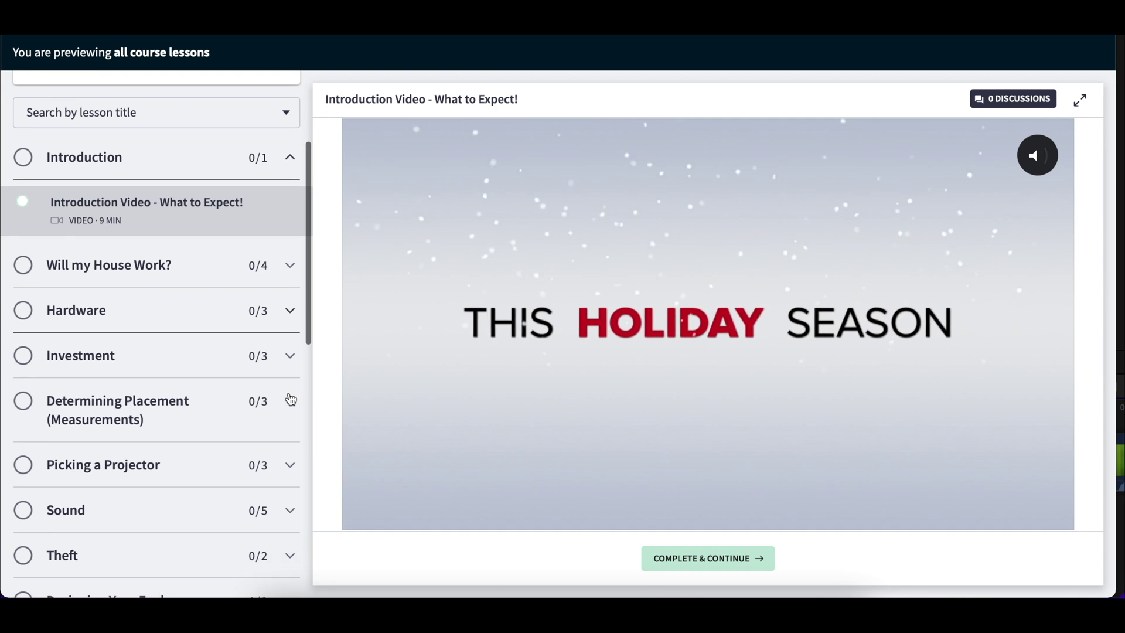
scroll(291, 399, "down", 7)
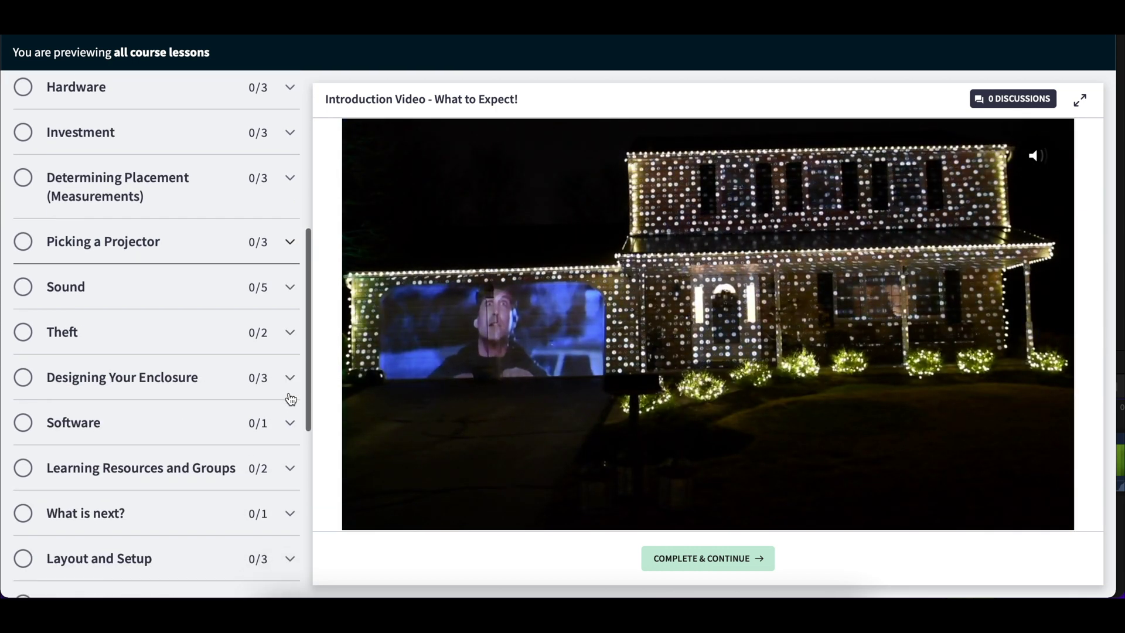
scroll(290, 398, "down", 2)
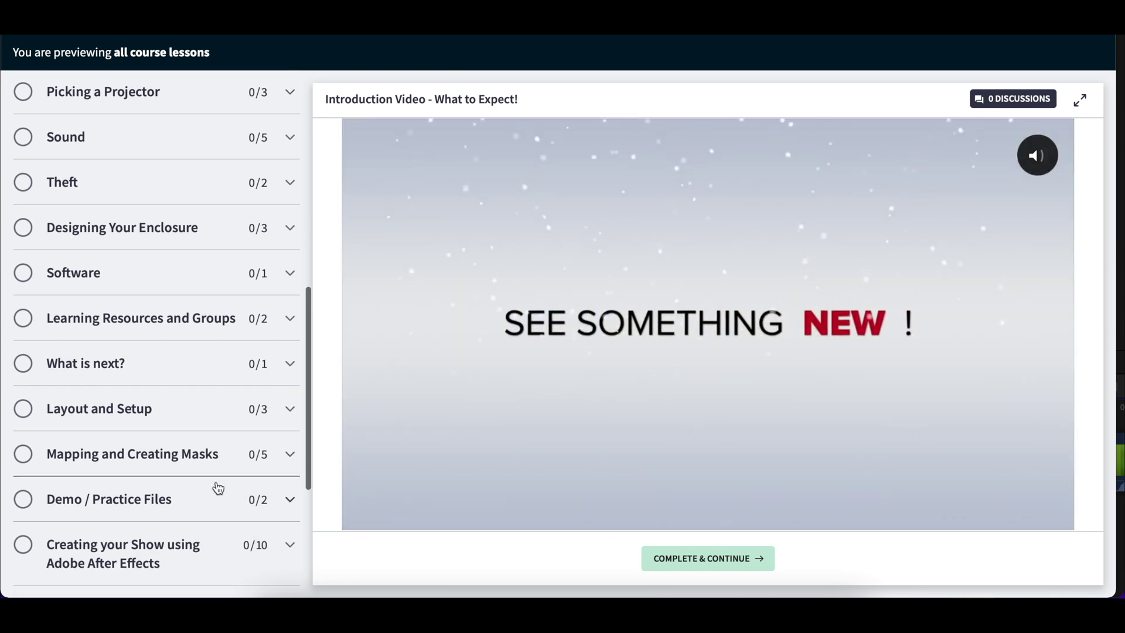
left_click(214, 506)
scroll(213, 505, "down", 3)
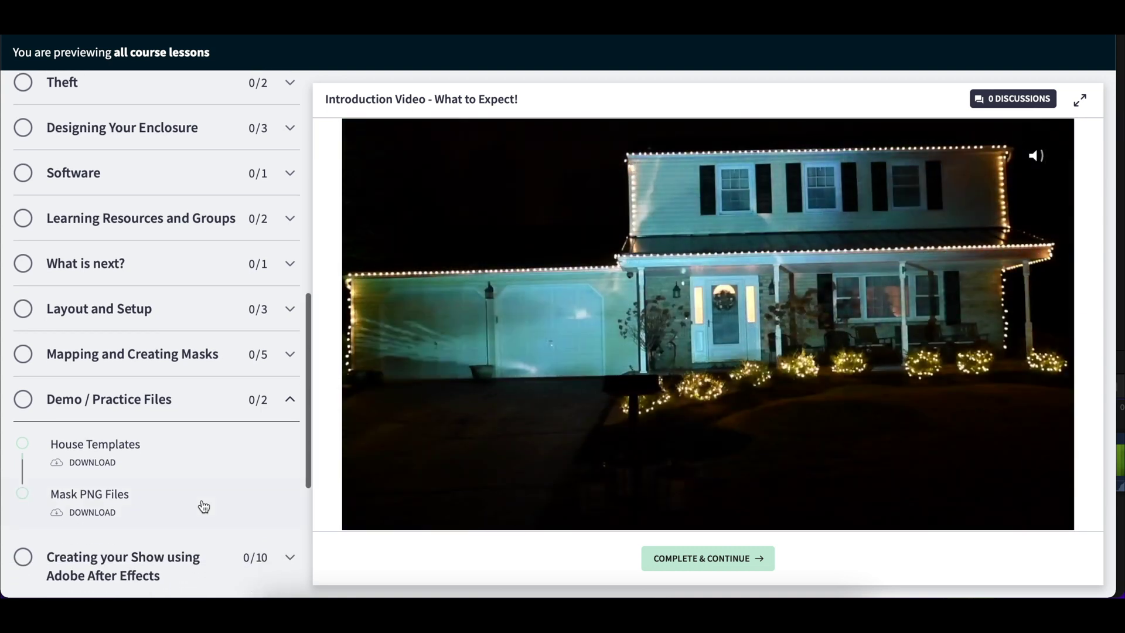
left_click(120, 513)
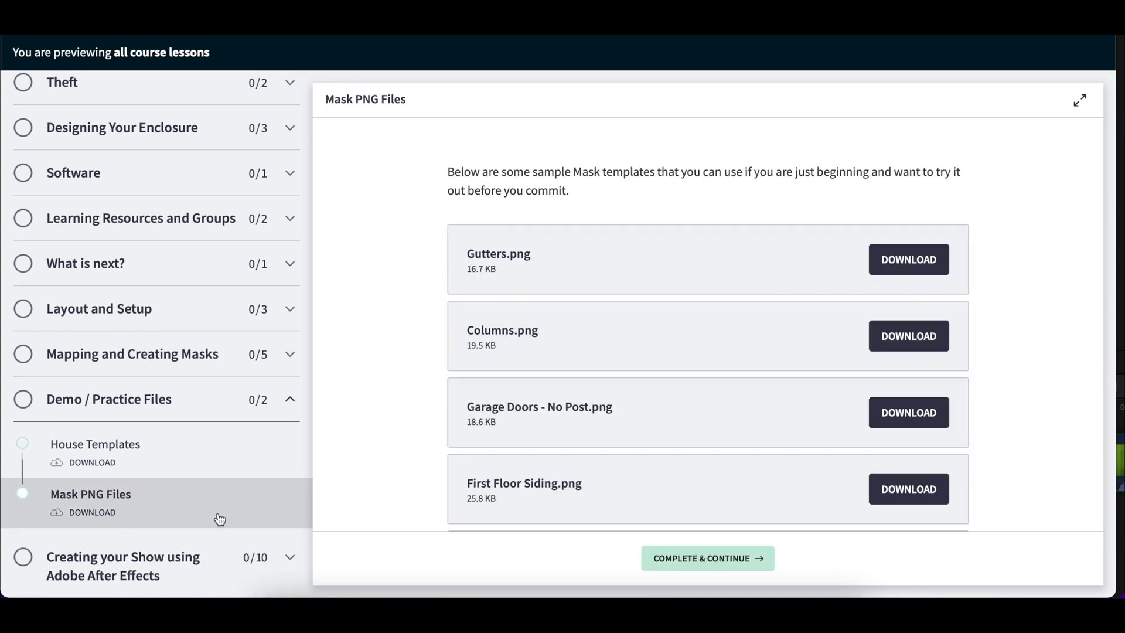
left_click(192, 349)
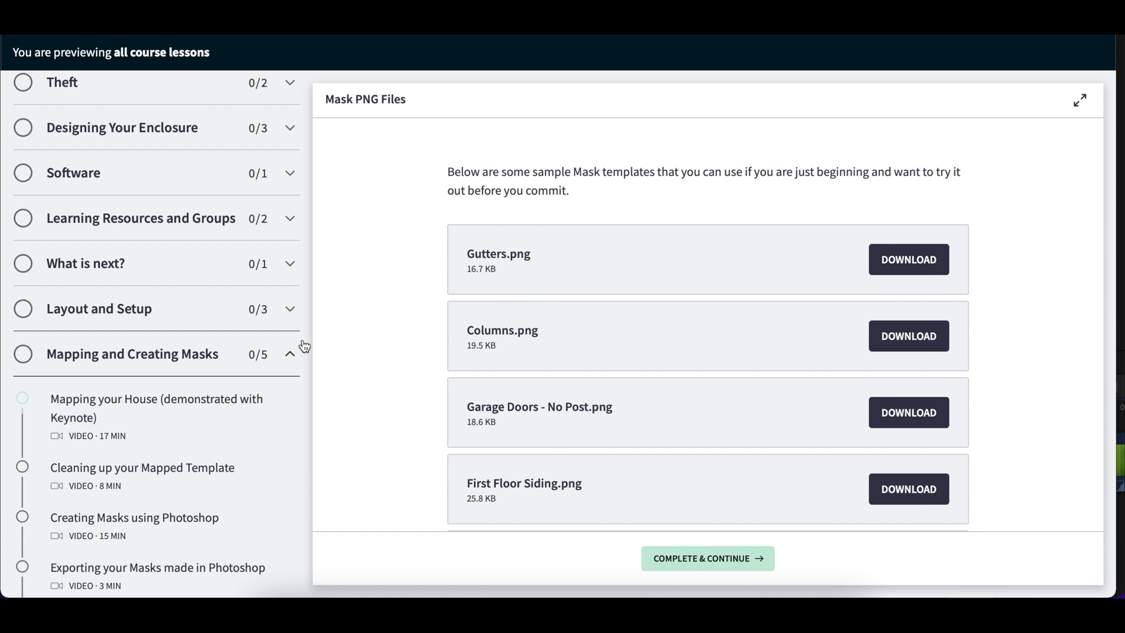
left_click(207, 410)
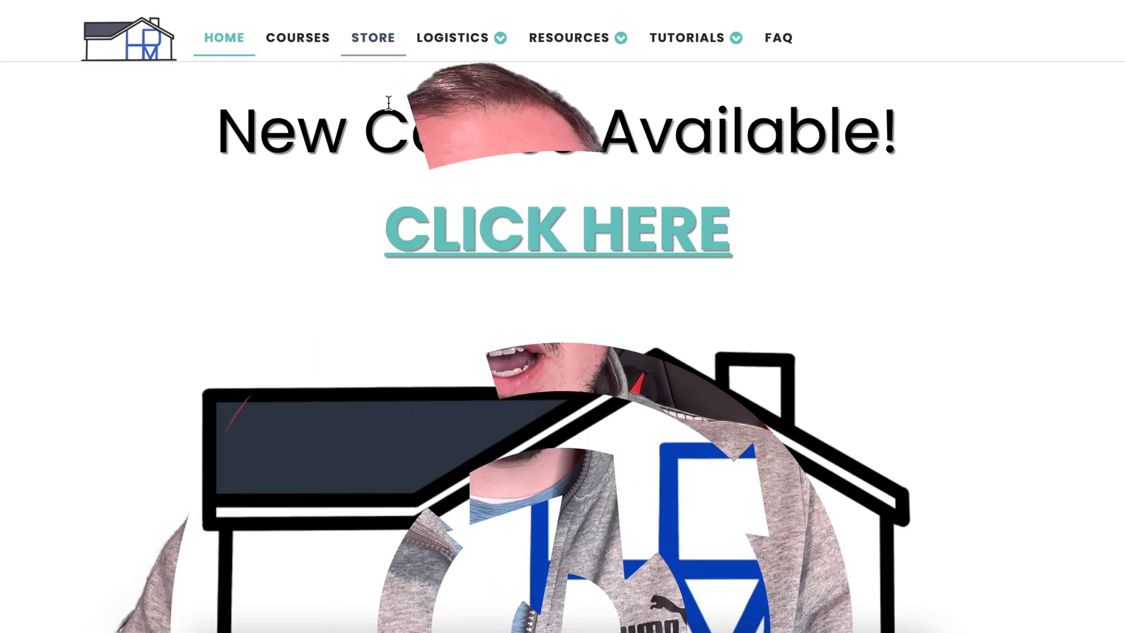
Go to the Etsy store and open the Digital Gingerbread House Icing Pack listing.
left_click(377, 34)
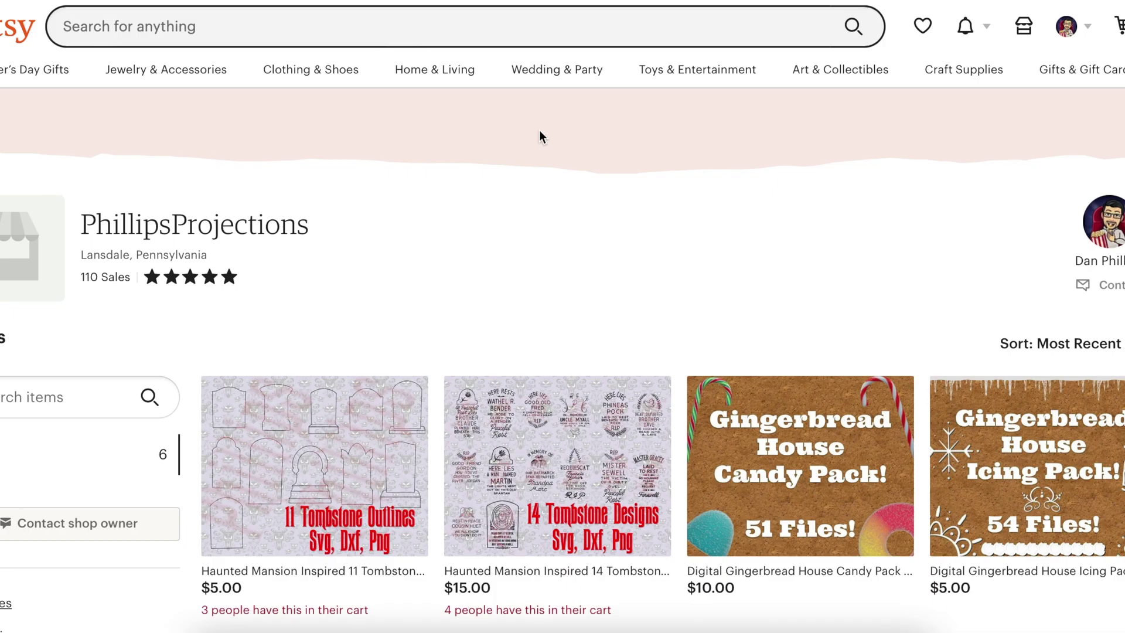
scroll(710, 300, "down", 4)
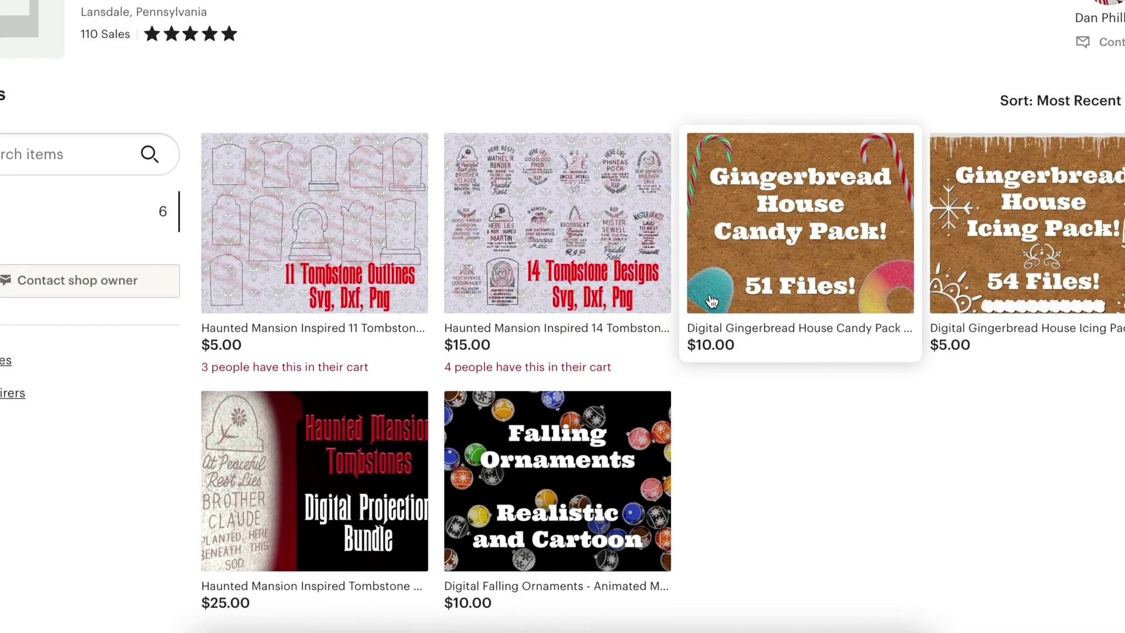
left_click(1012, 202)
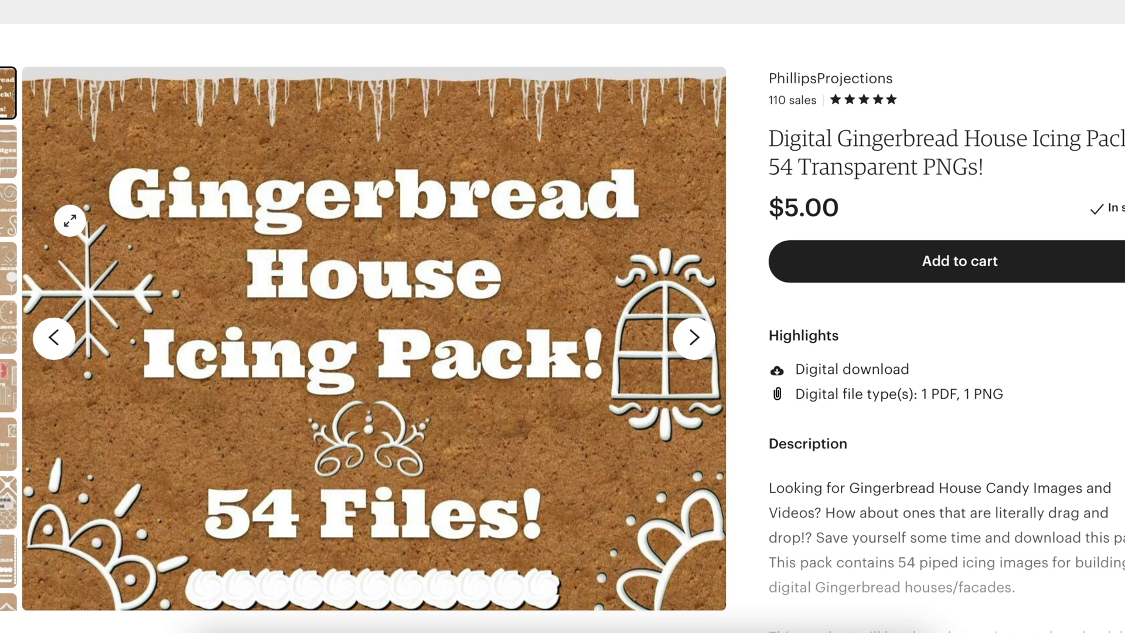
Browse the pack's preview images, including 18 Embellishments, 10 Doors and large area patterns.
left_click(3, 170)
left_click(4, 202)
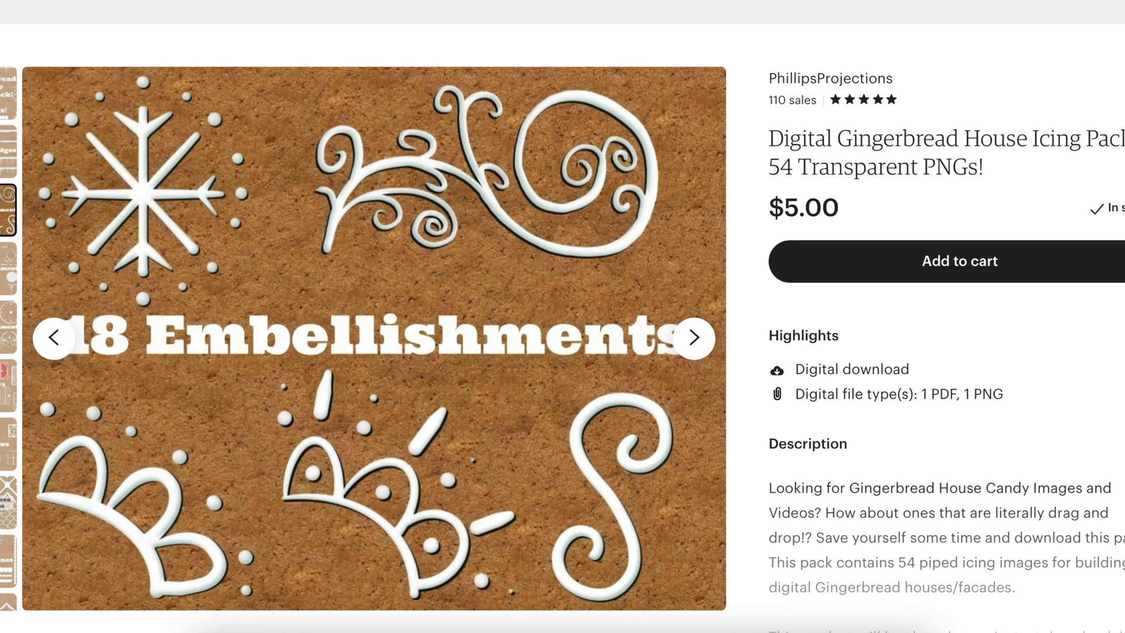
left_click(6, 261)
left_click(7, 386)
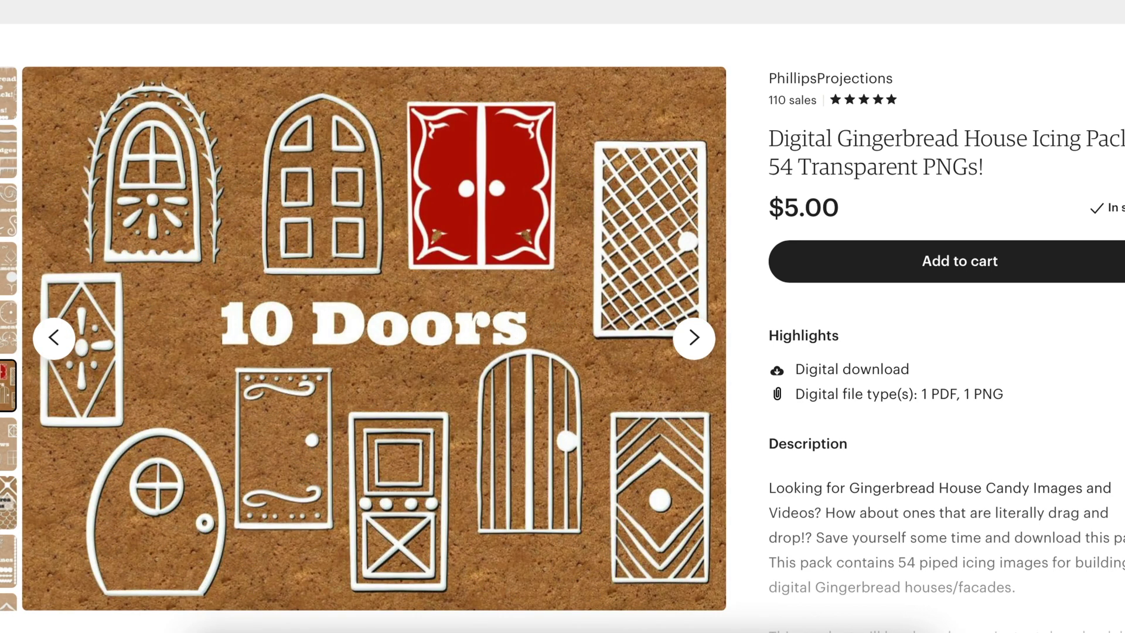
left_click(7, 502)
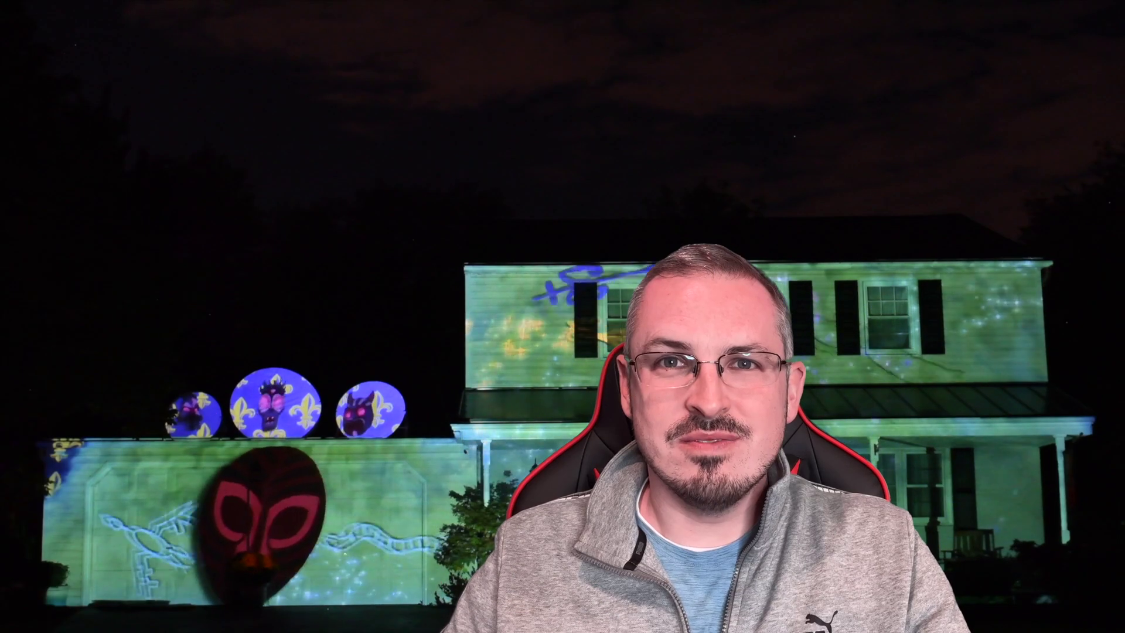